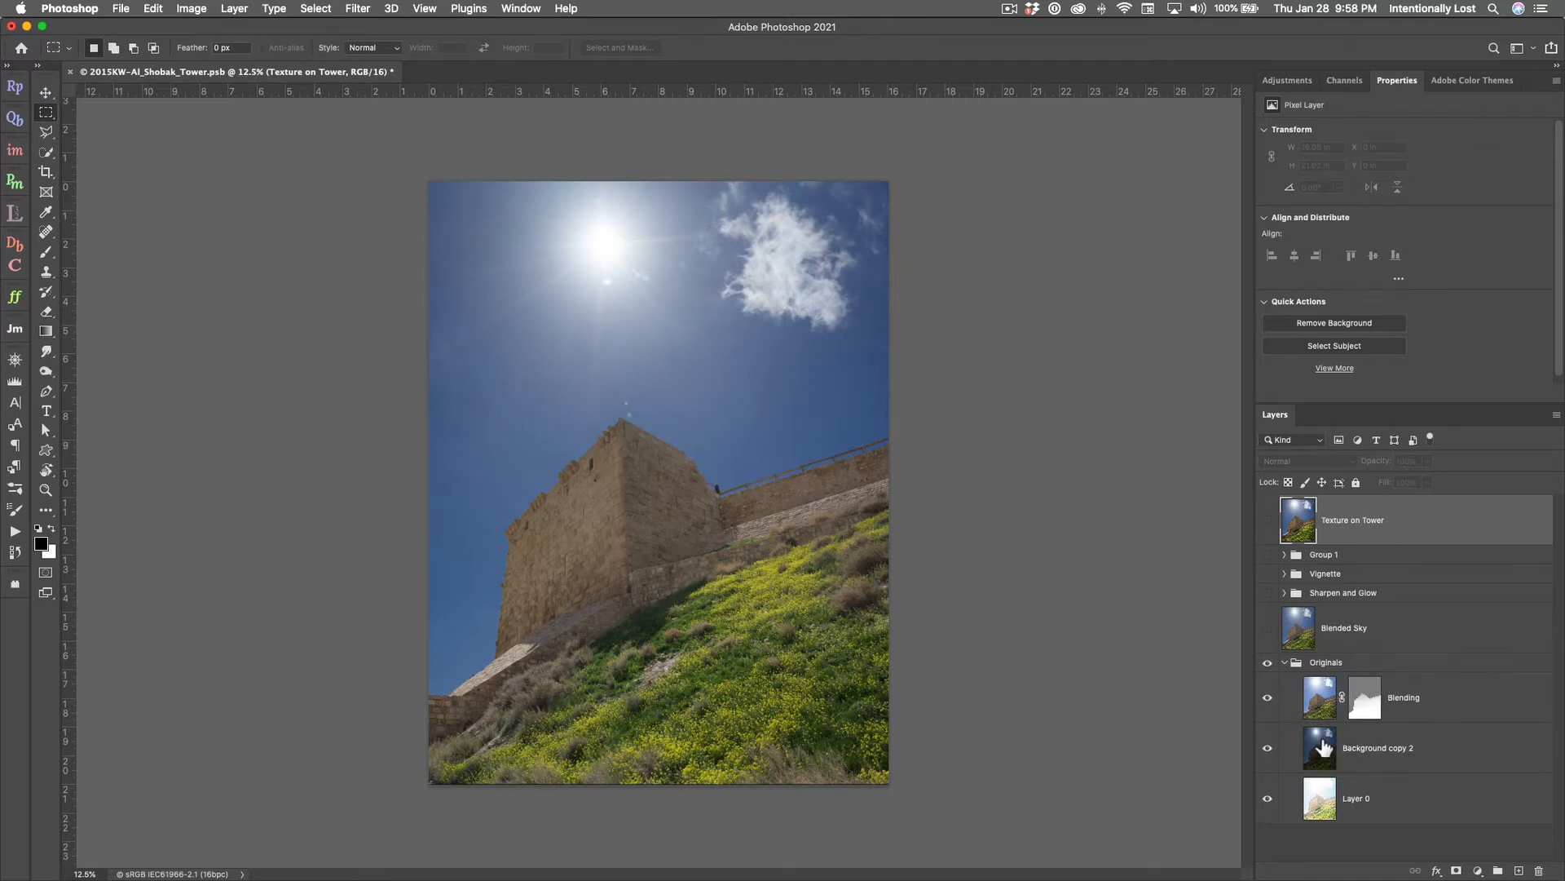
# Compare the image with the Blending layer in the Originals group hidden and shown, and select that layer's mask.
pyautogui.click(1269, 701)
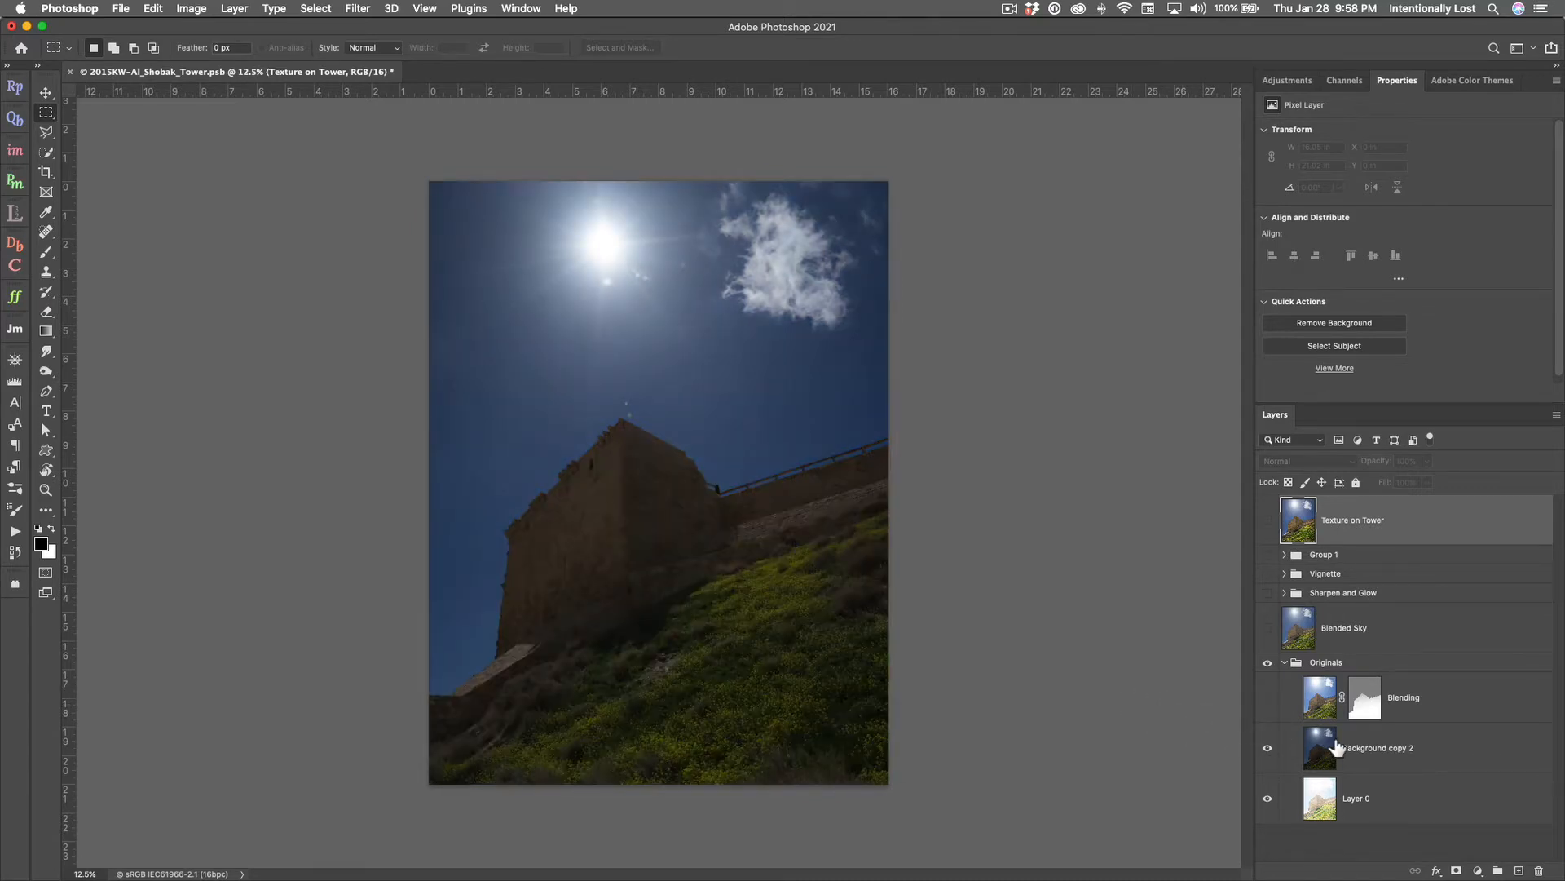
pyautogui.click(1268, 699)
pyautogui.click(1269, 698)
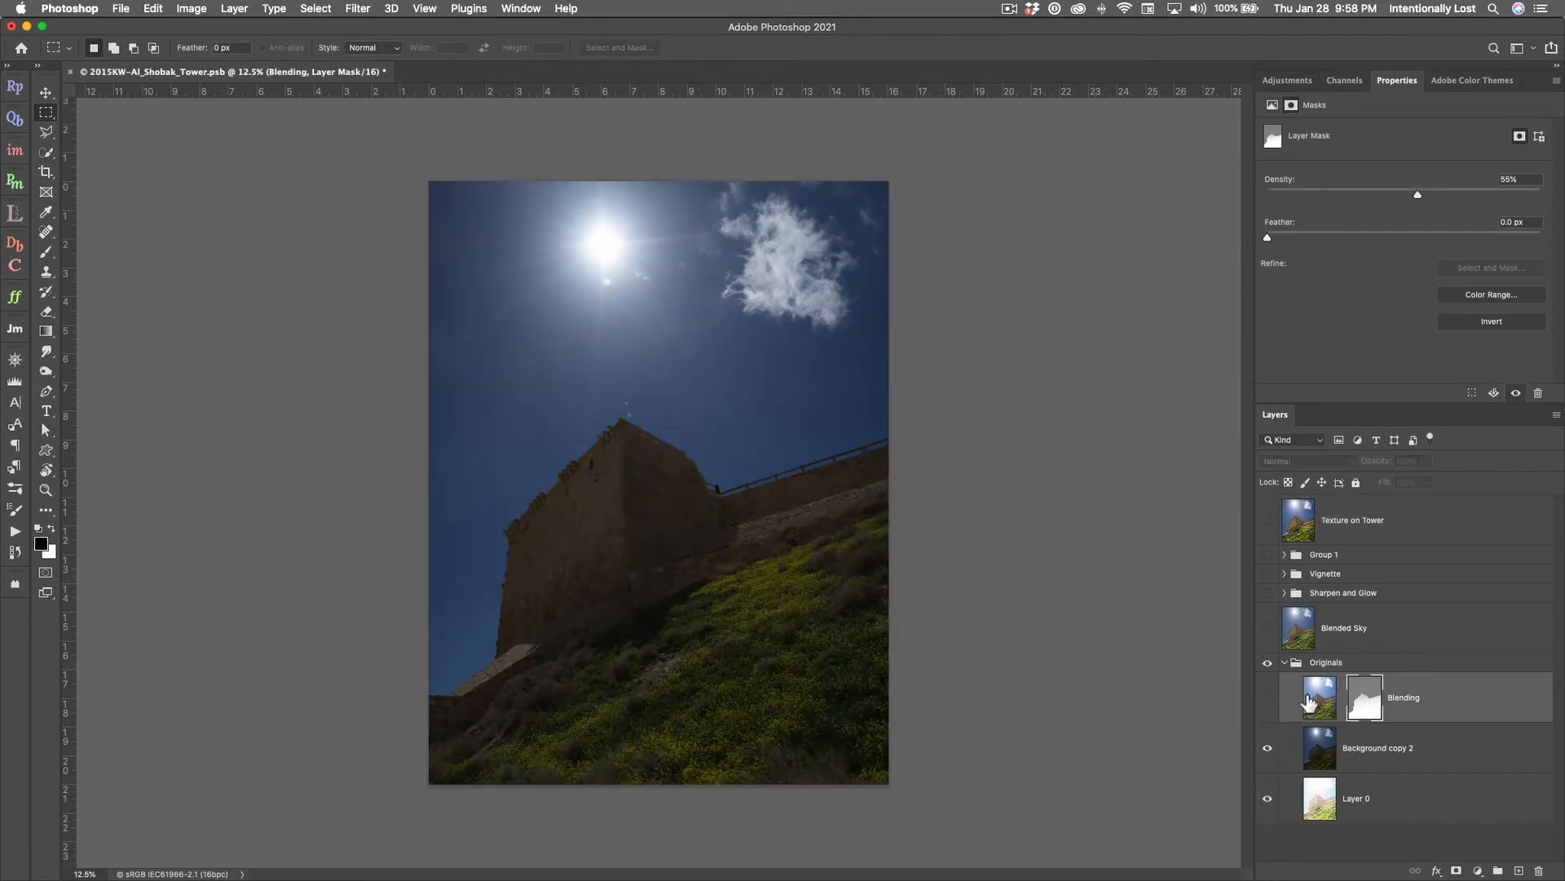
pyautogui.click(1268, 700)
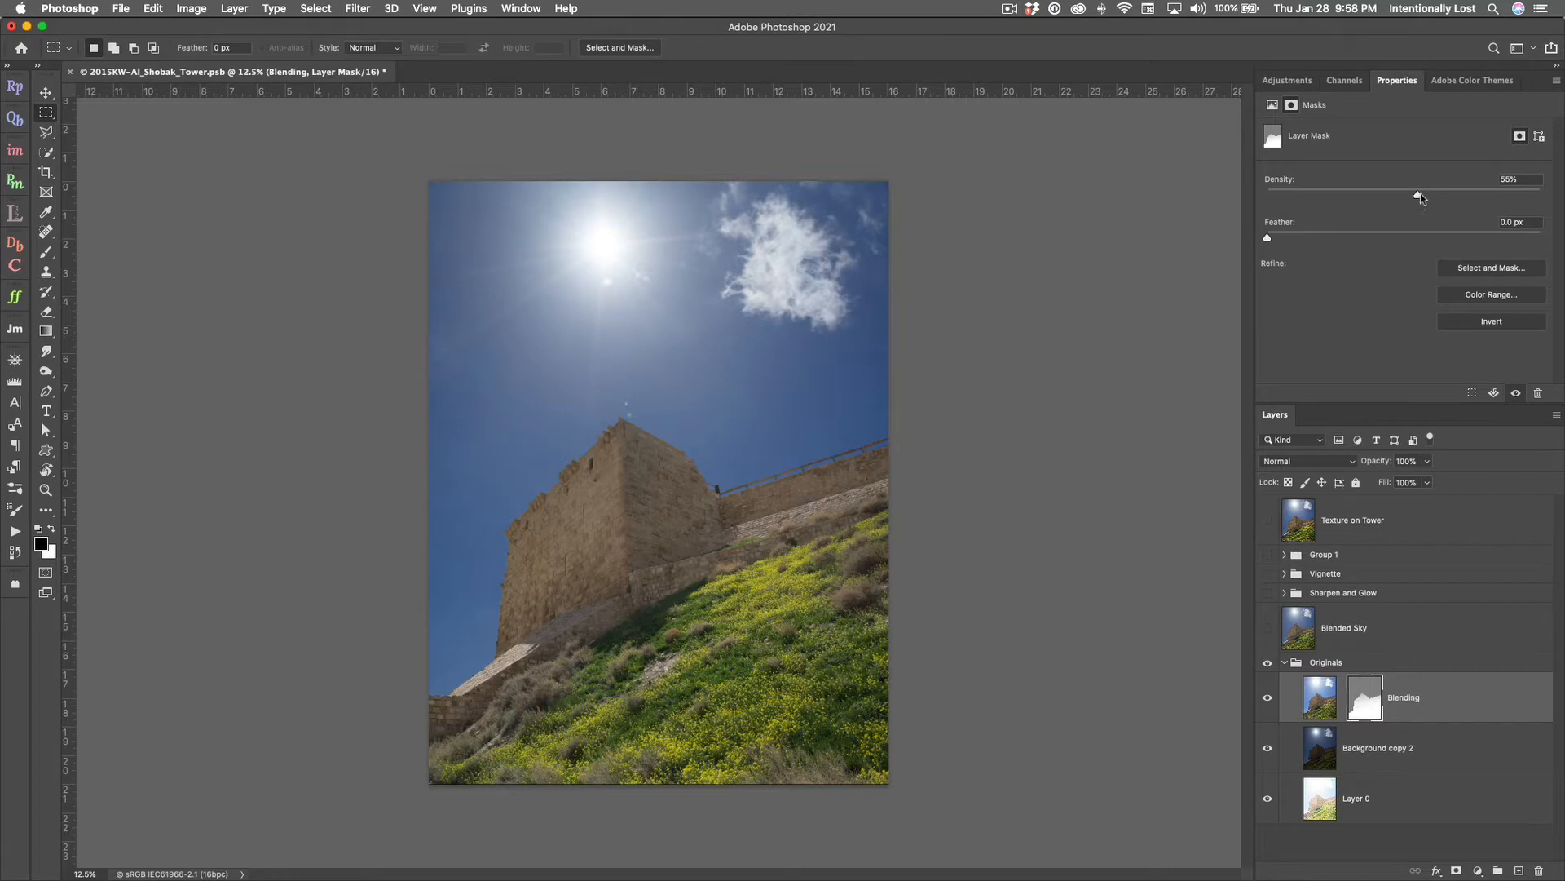
# Try a density of 88% on the Blending layer's mask and return it to 55%.
pyautogui.moveTo(1417, 195); pyautogui.dragTo(1509, 197)
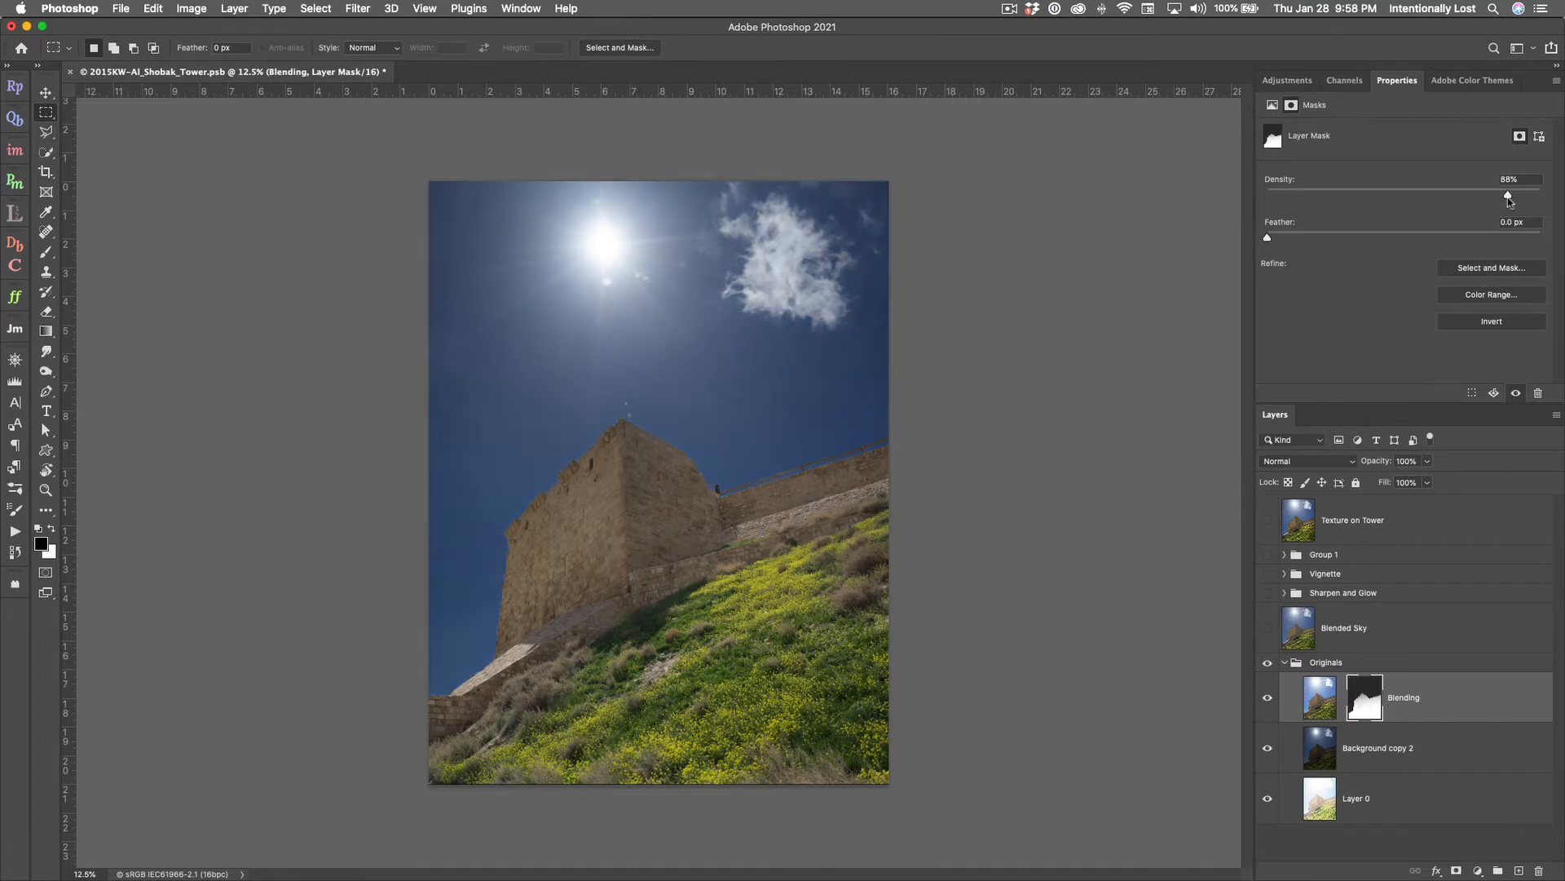
pyautogui.moveTo(1483, 202); pyautogui.dragTo(1413, 200)
pyautogui.click(1521, 180)
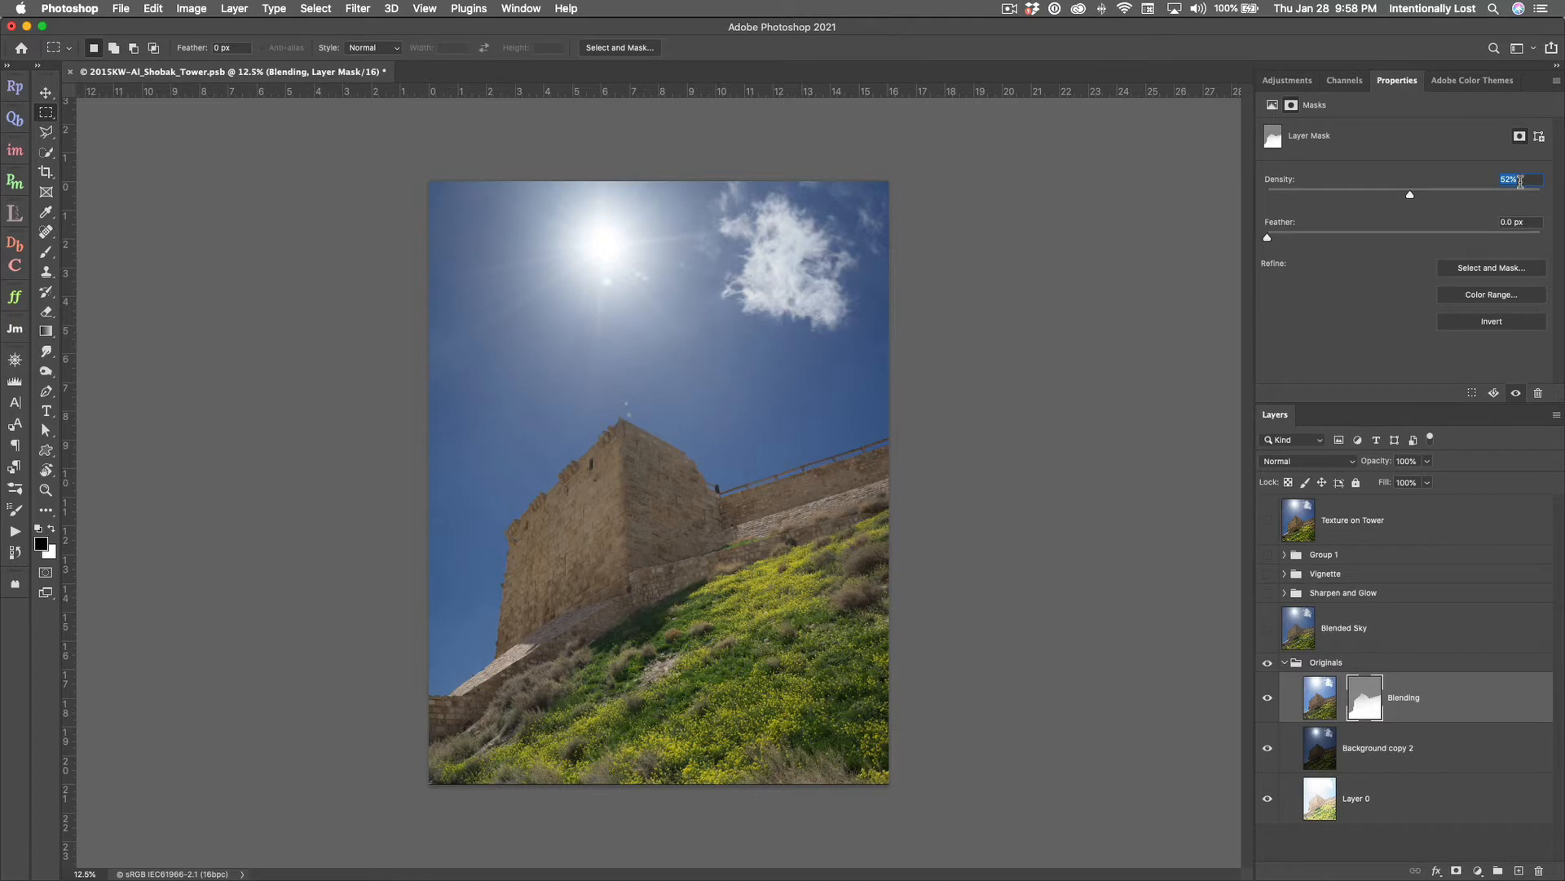
pyautogui.write('55')
# Show the Blended Sky layer and the Sharpen and Glow group, and collapse the Originals group.
pyautogui.click(1268, 630)
pyautogui.click(1283, 662)
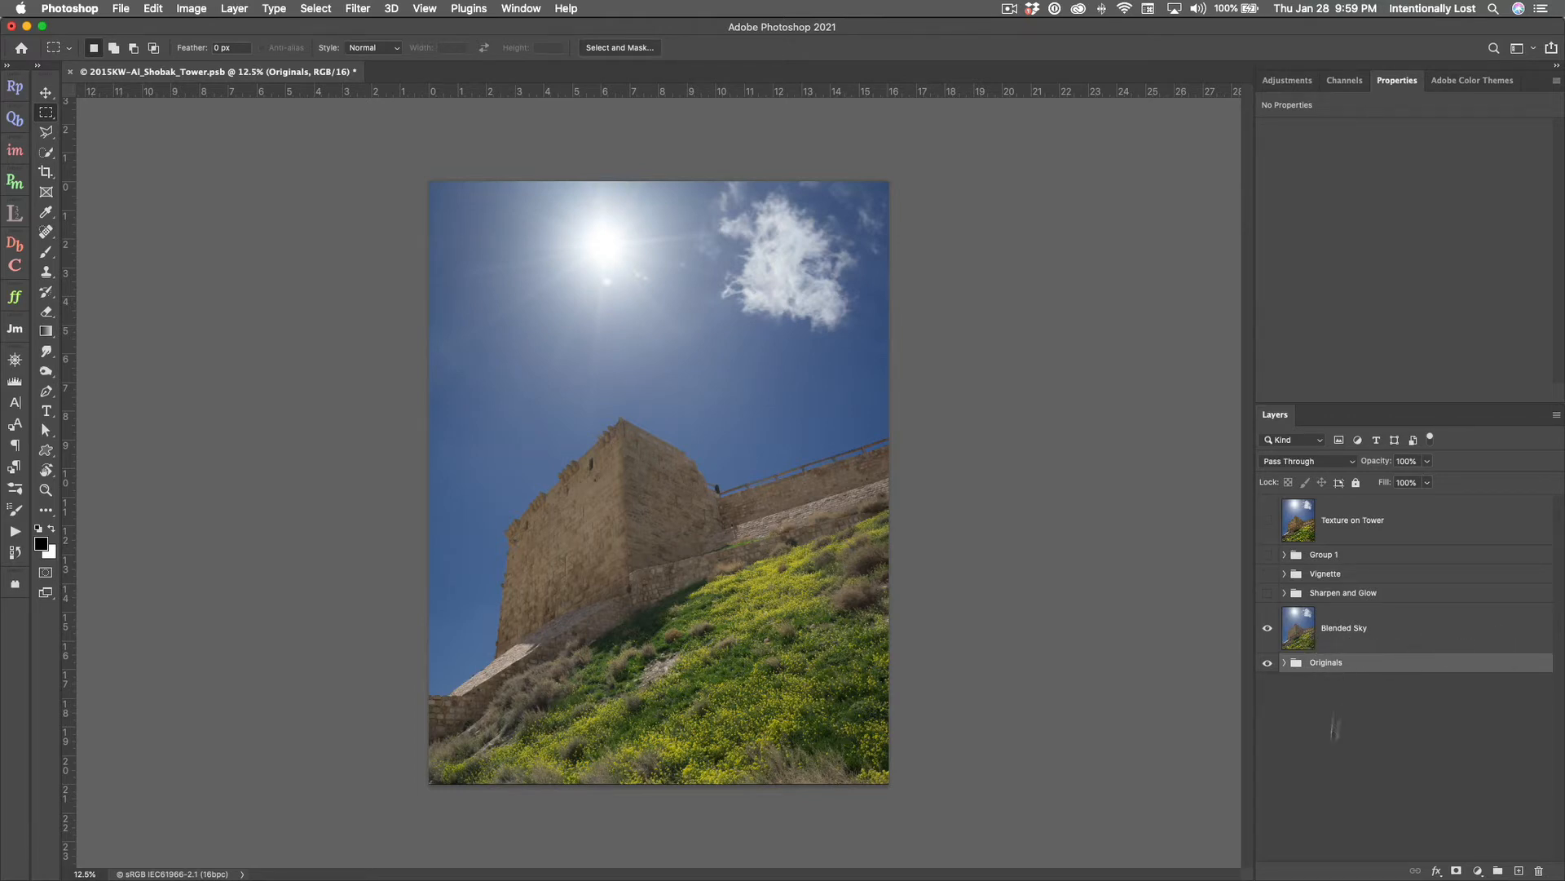
pyautogui.click(1358, 592)
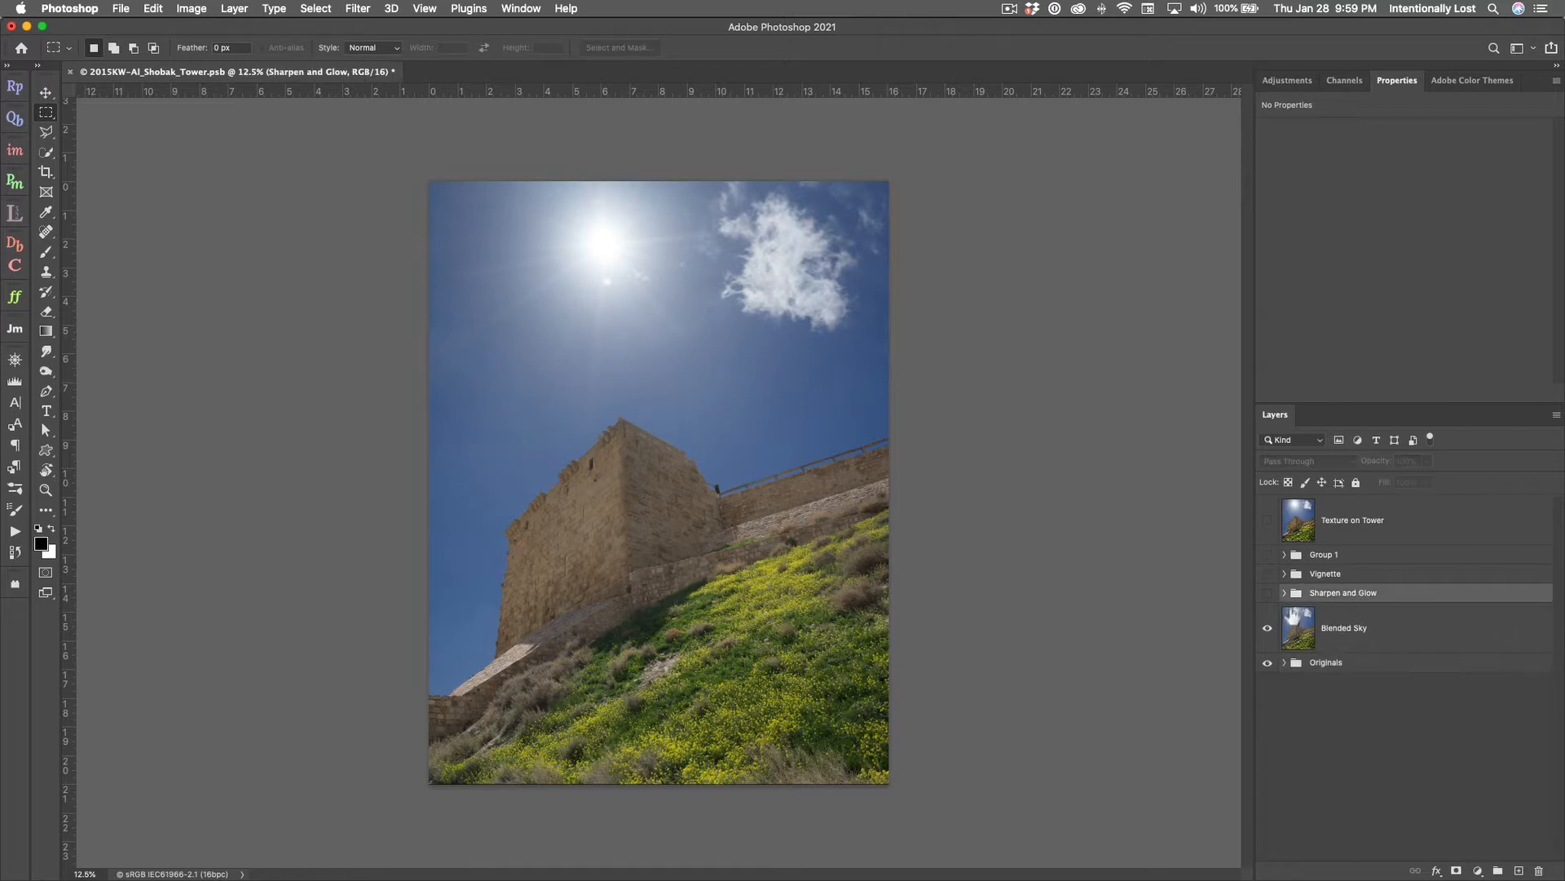
pyautogui.click(1267, 592)
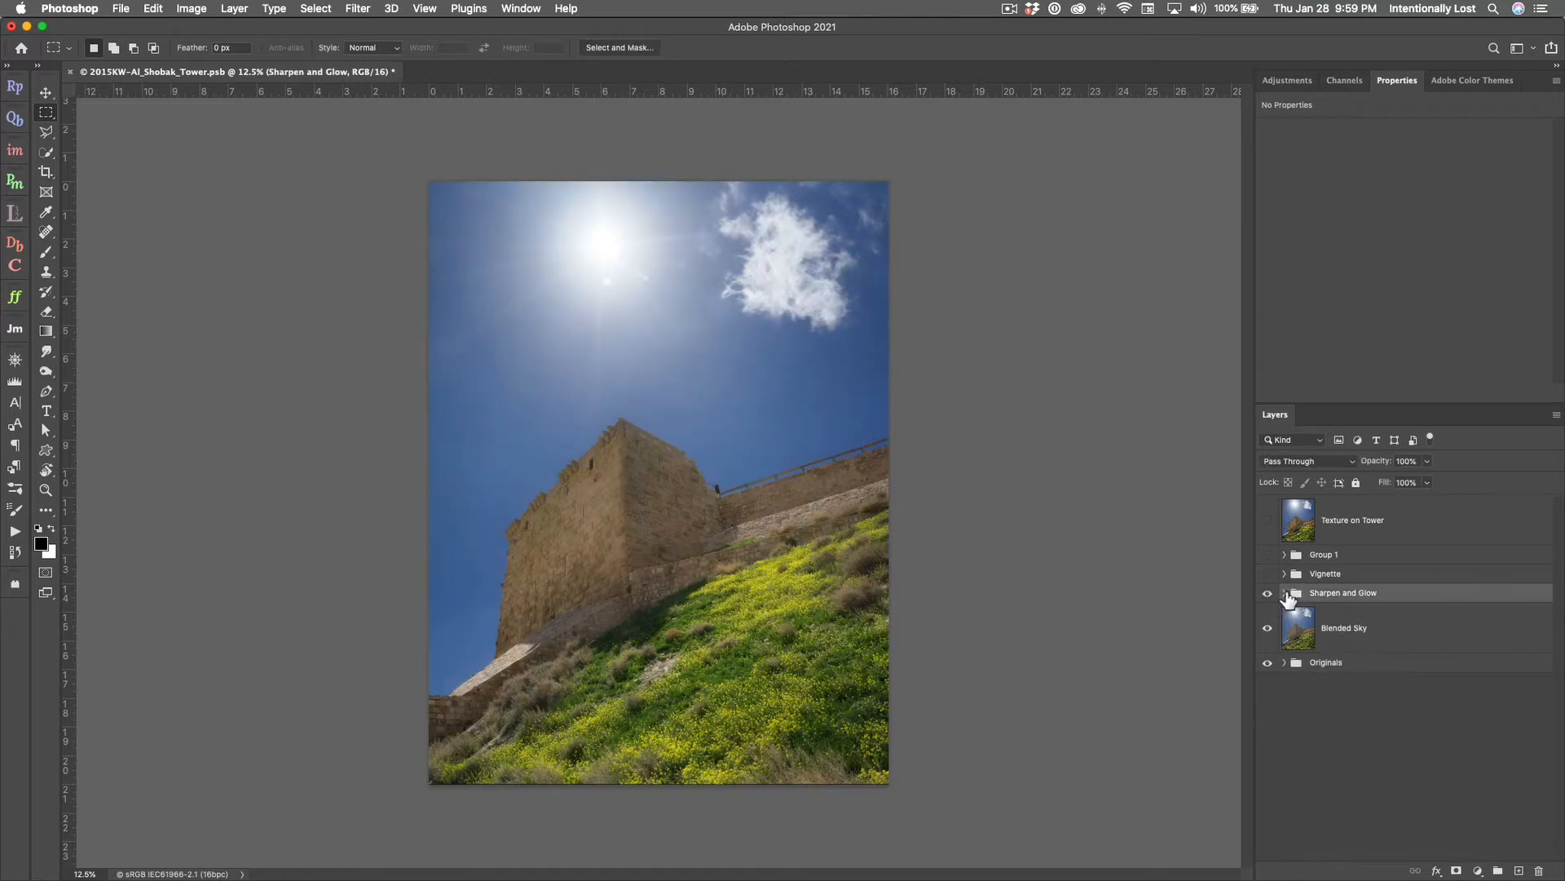
pyautogui.click(1269, 594)
pyautogui.click(1268, 595)
# Show the Vignette group and Group 1, and expand Group 1 to list its layers.
pyautogui.click(1269, 576)
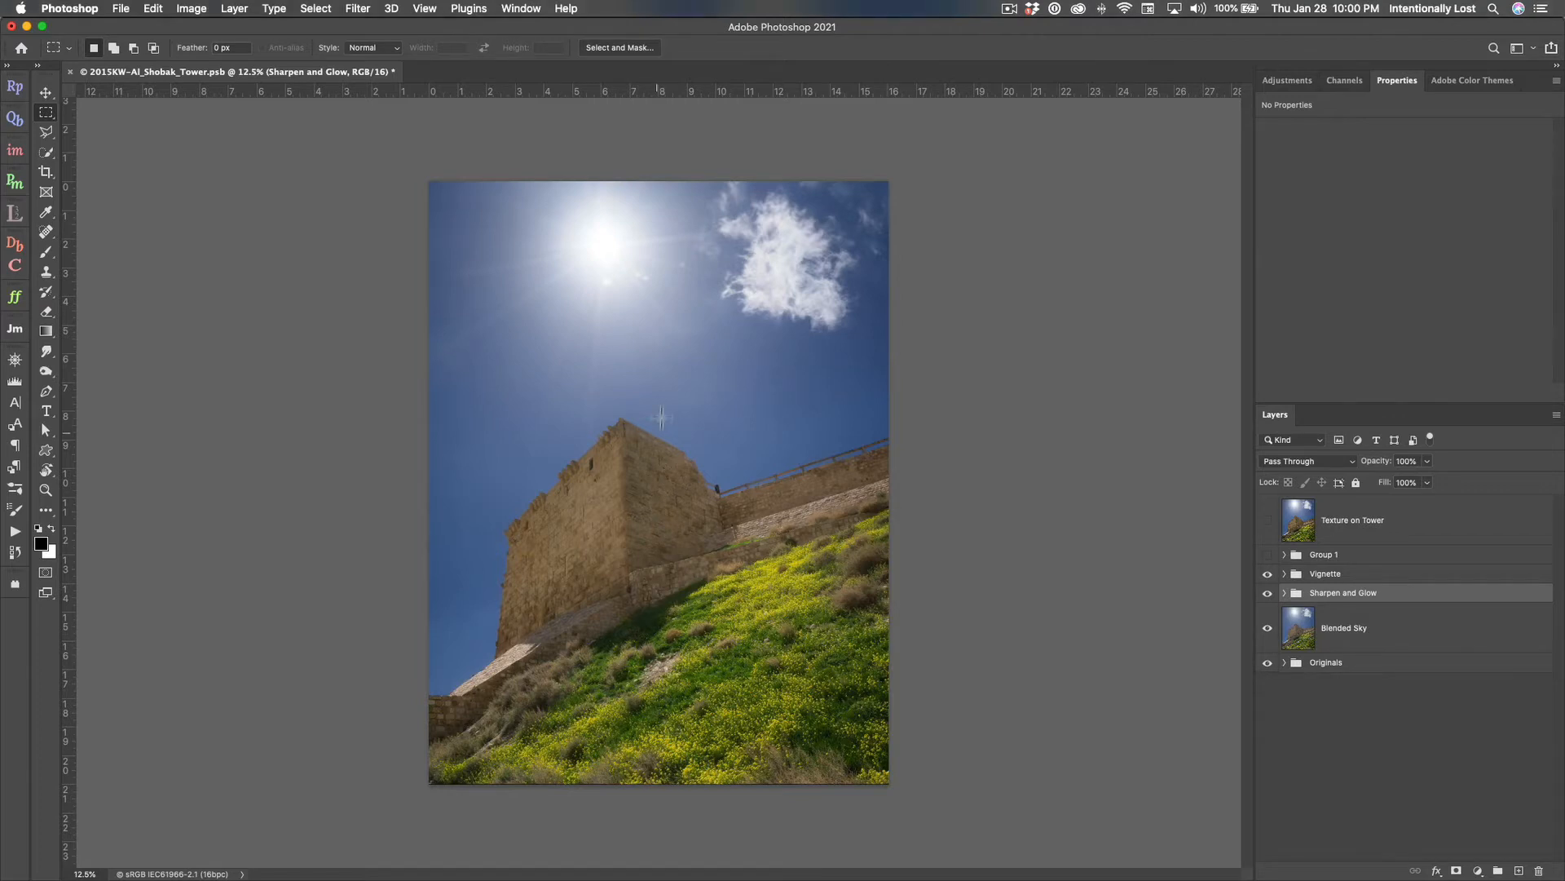
pyautogui.click(1321, 554)
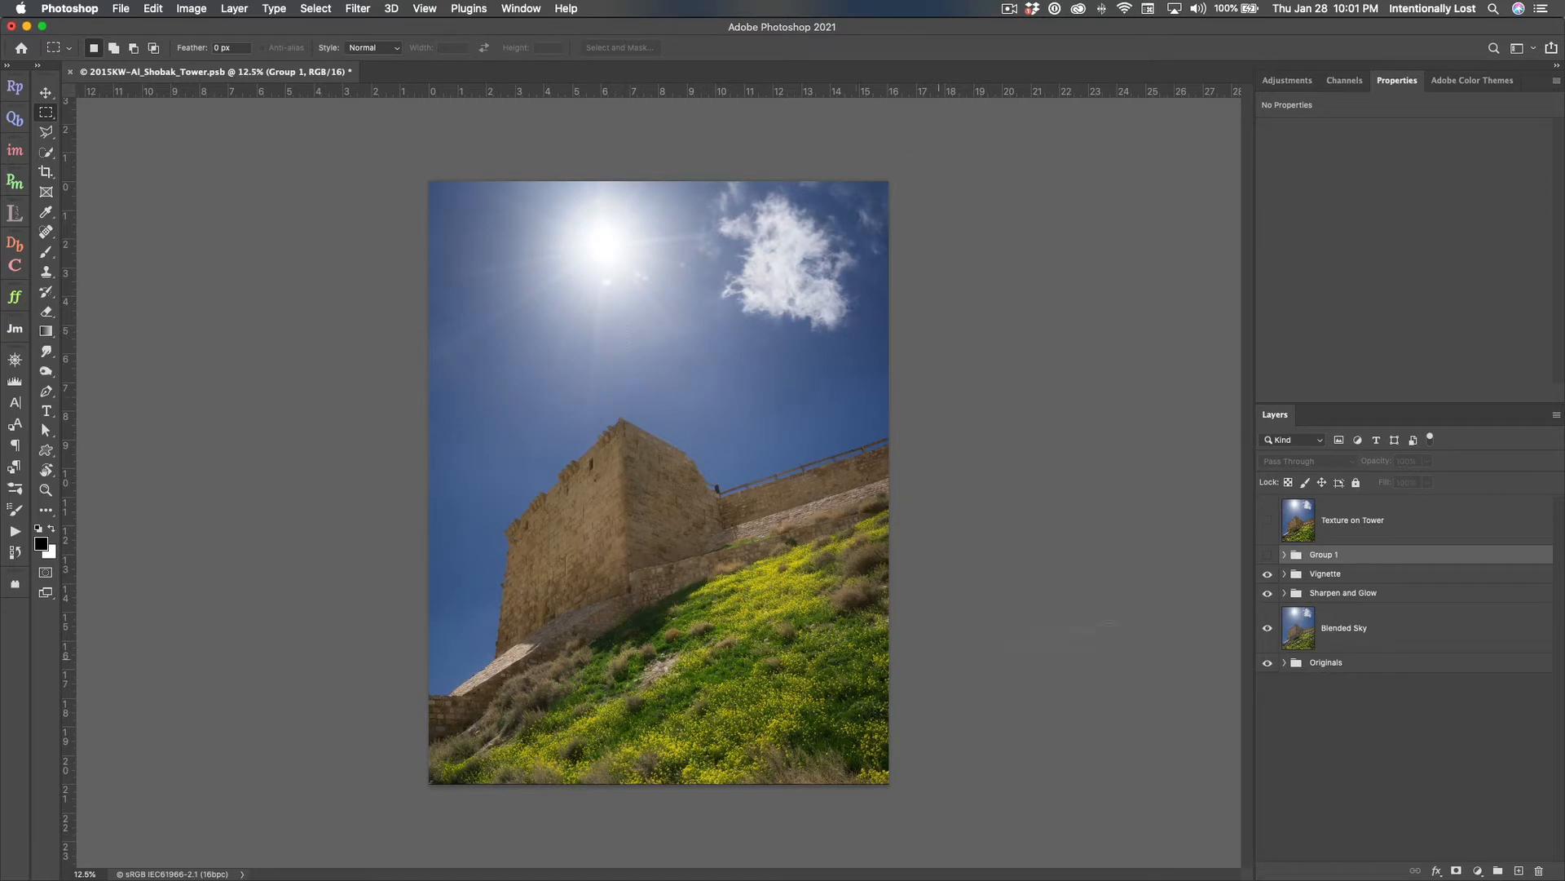
pyautogui.click(1267, 554)
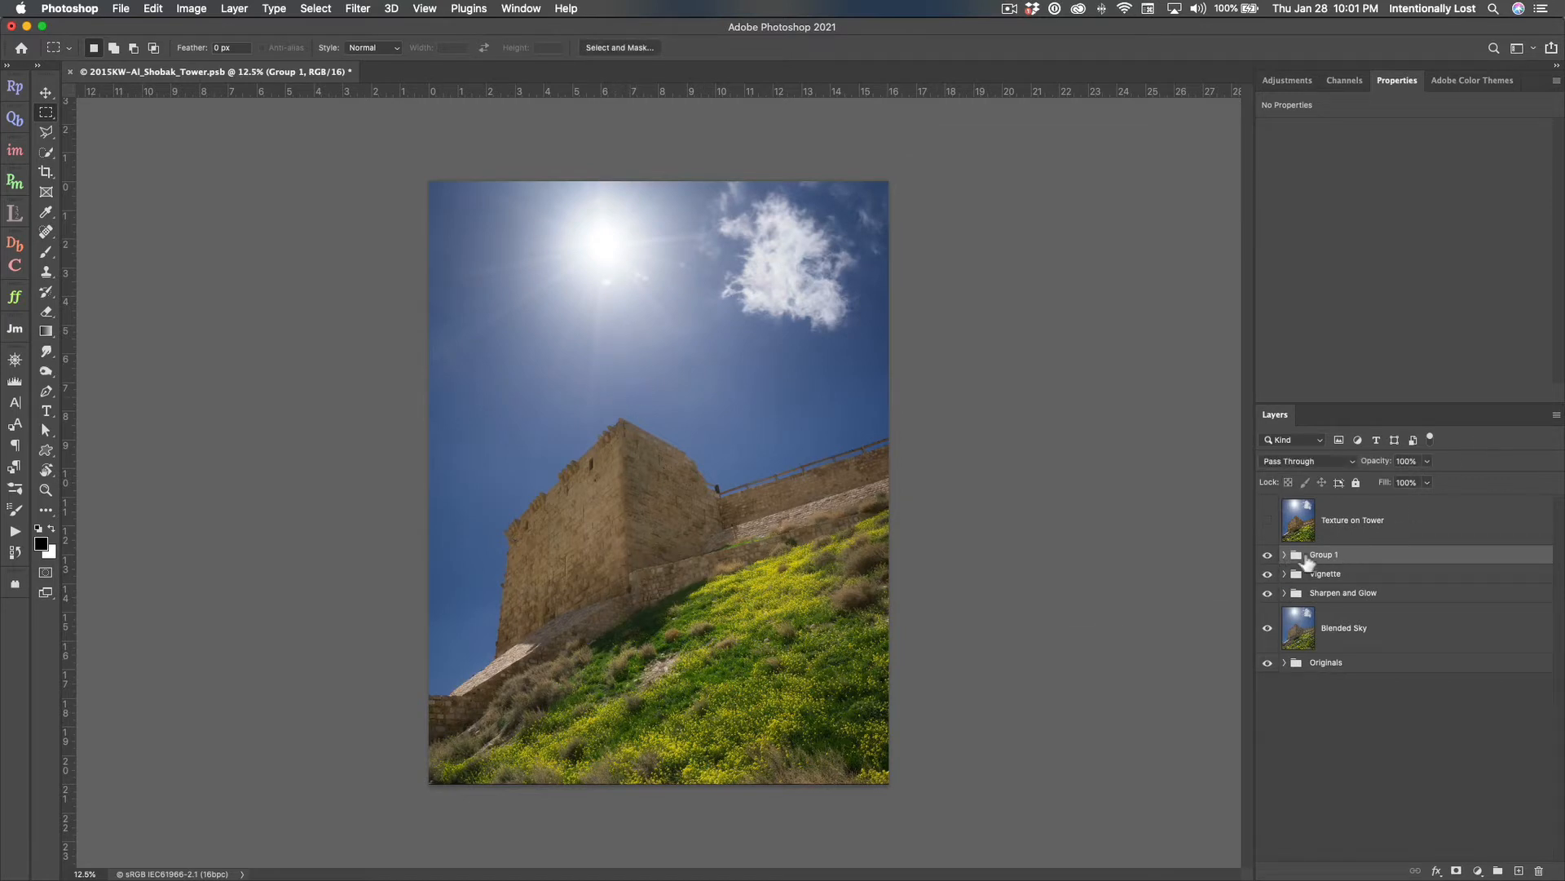
pyautogui.click(1285, 555)
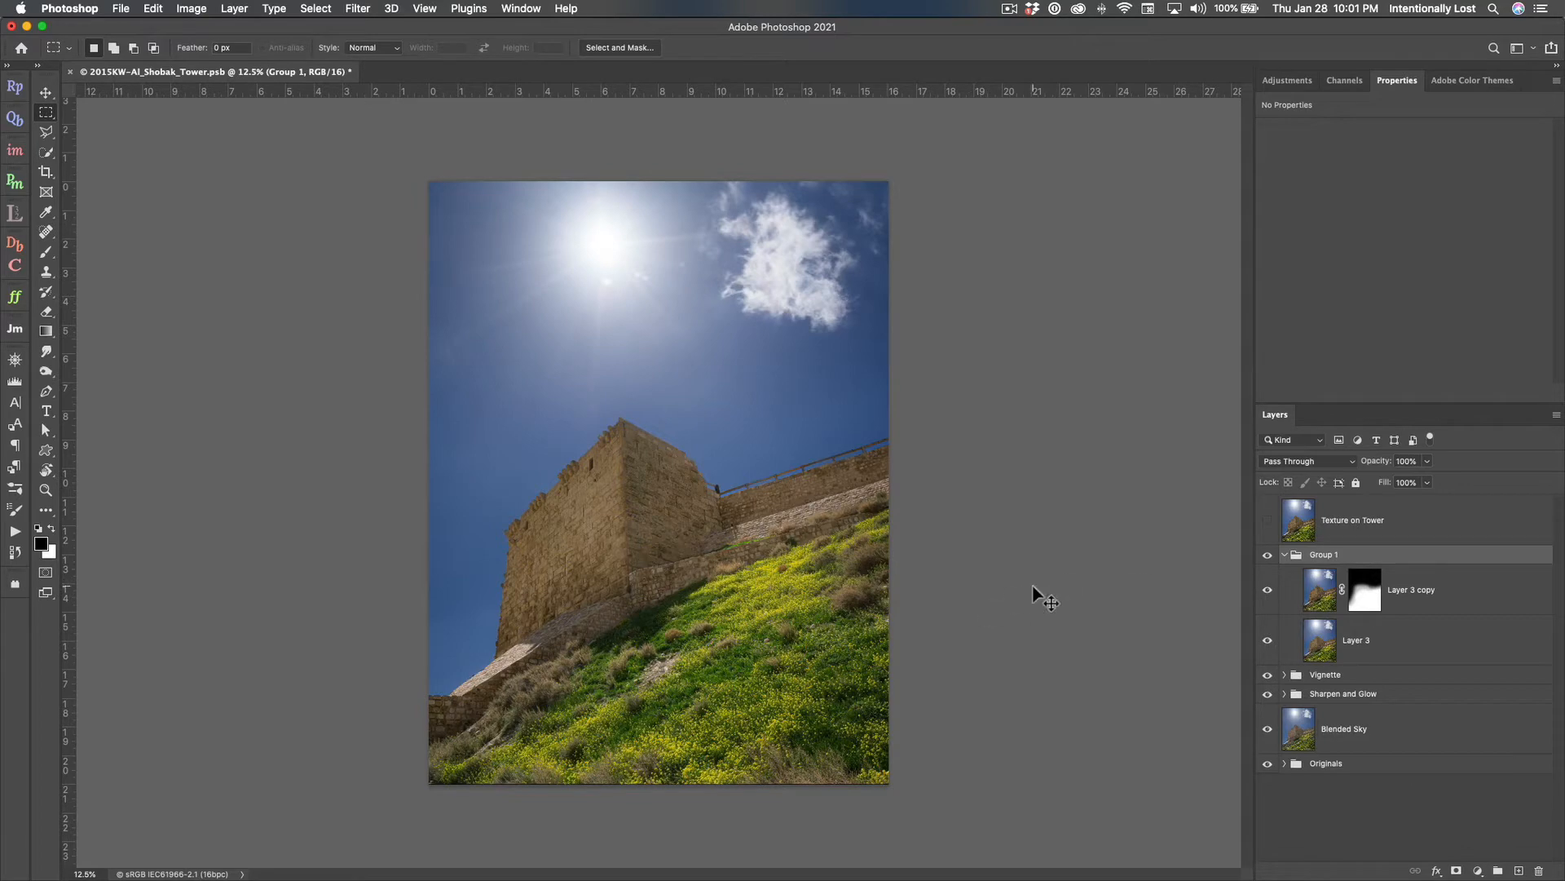
# Compare the tower's stone texture up close with Group 1 hidden and shown.
pyautogui.press('super+equal')
pyautogui.press('super+equal')
pyautogui.press('super+equal')
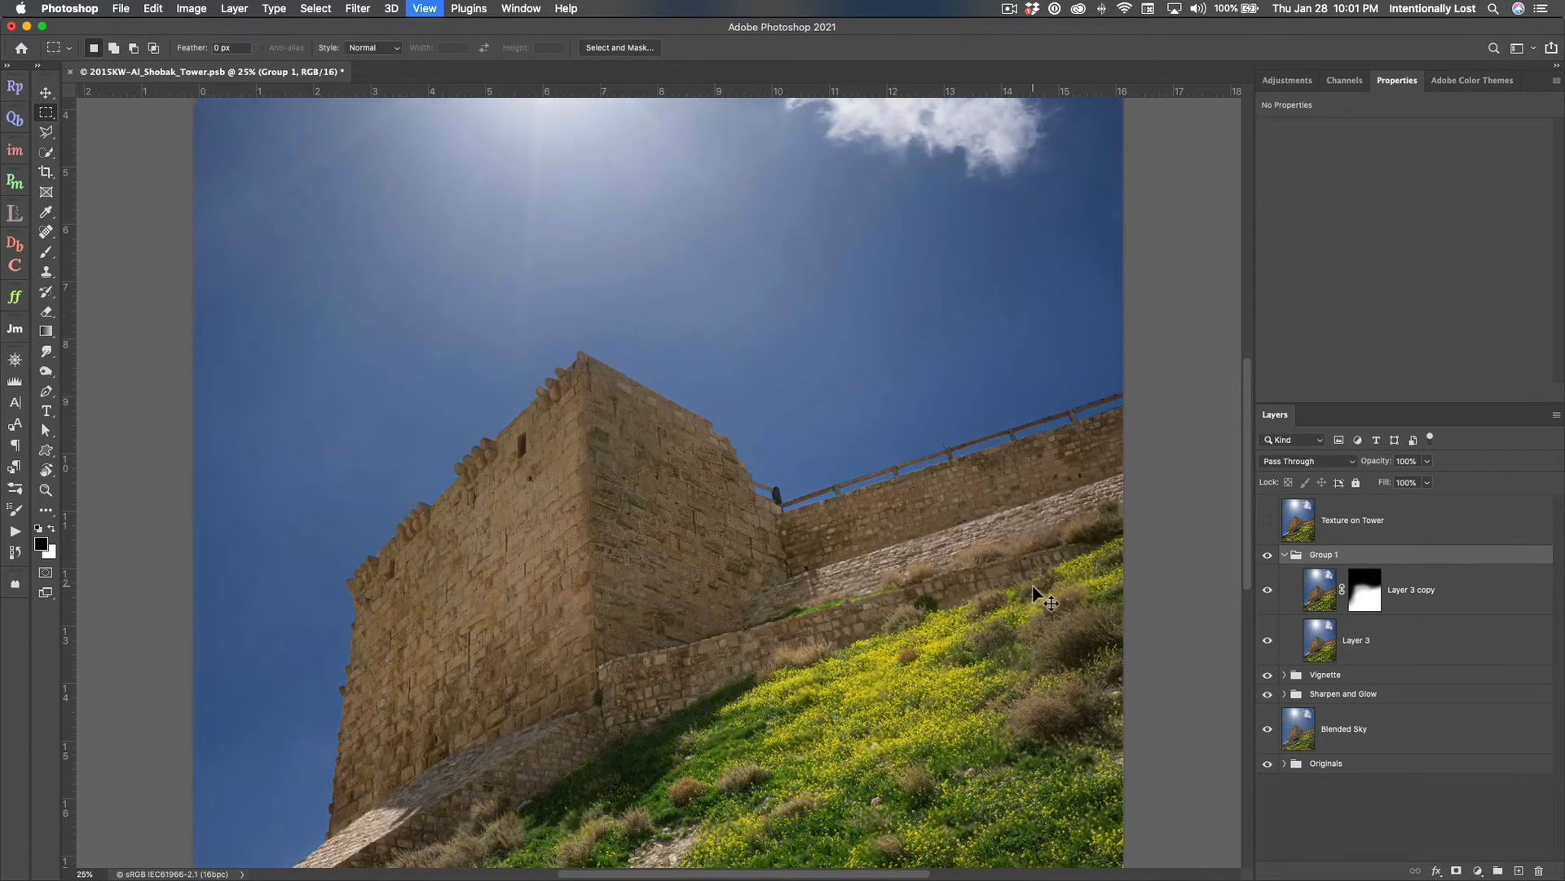
pyautogui.press('super+minus')
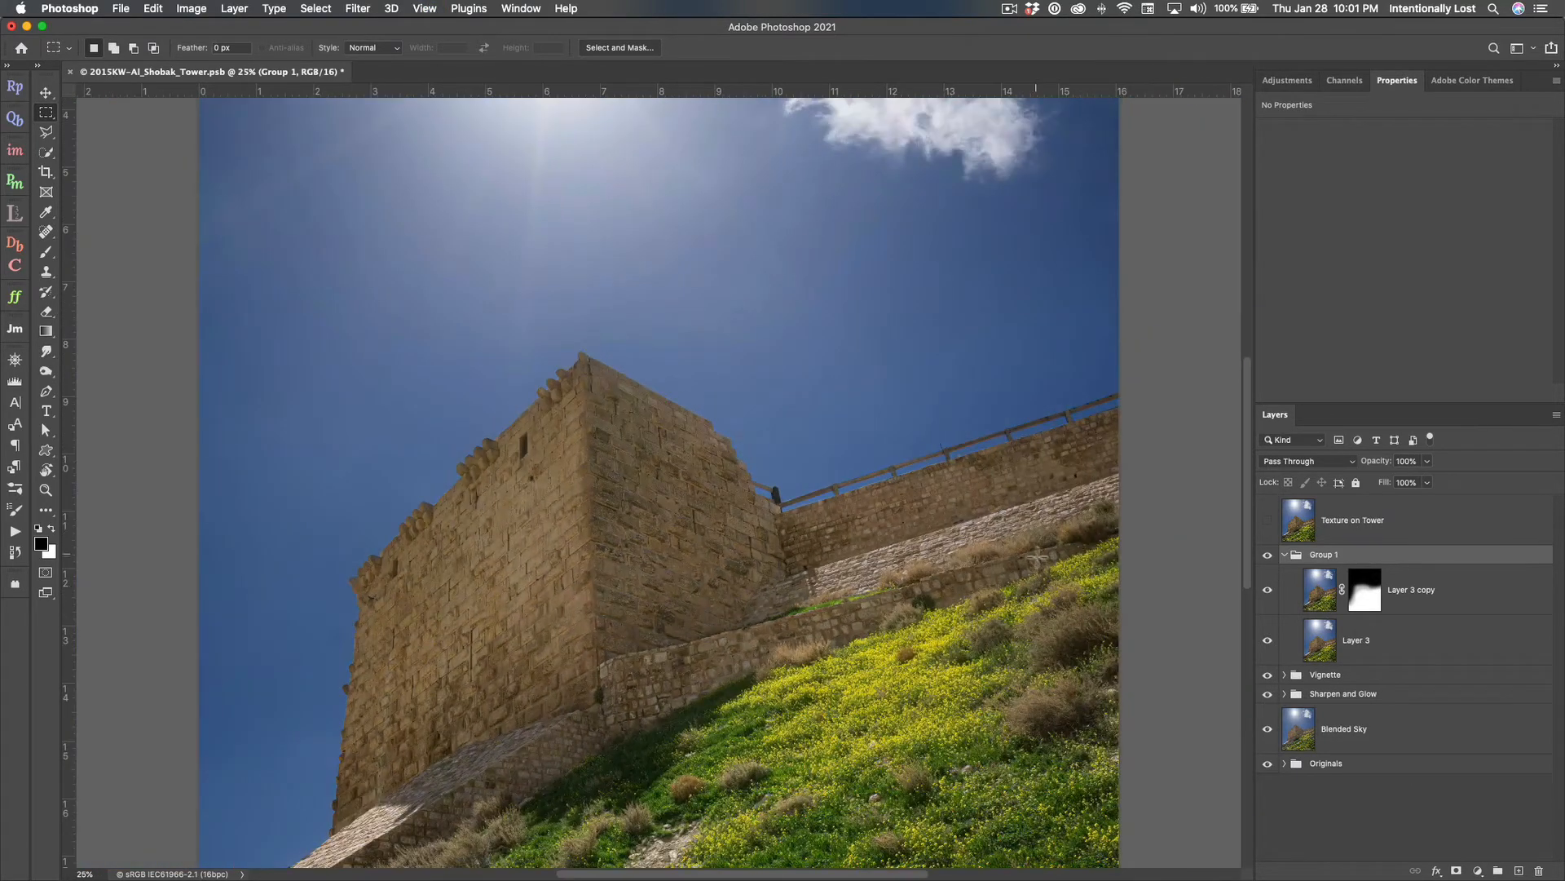
pyautogui.scroll(-3, 1002, 534)
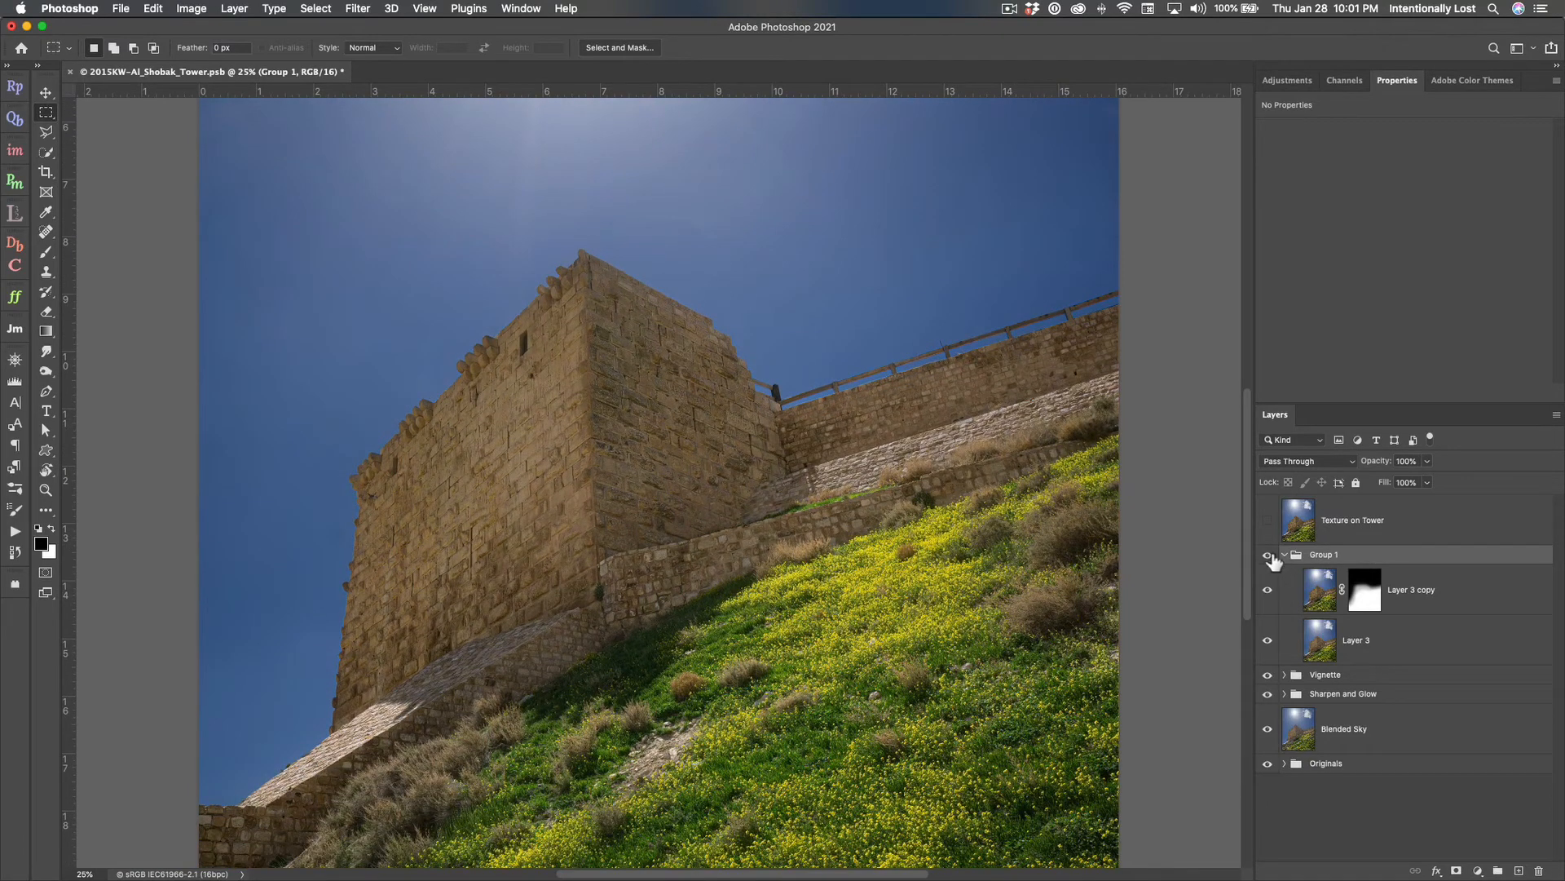
pyautogui.click(1269, 557)
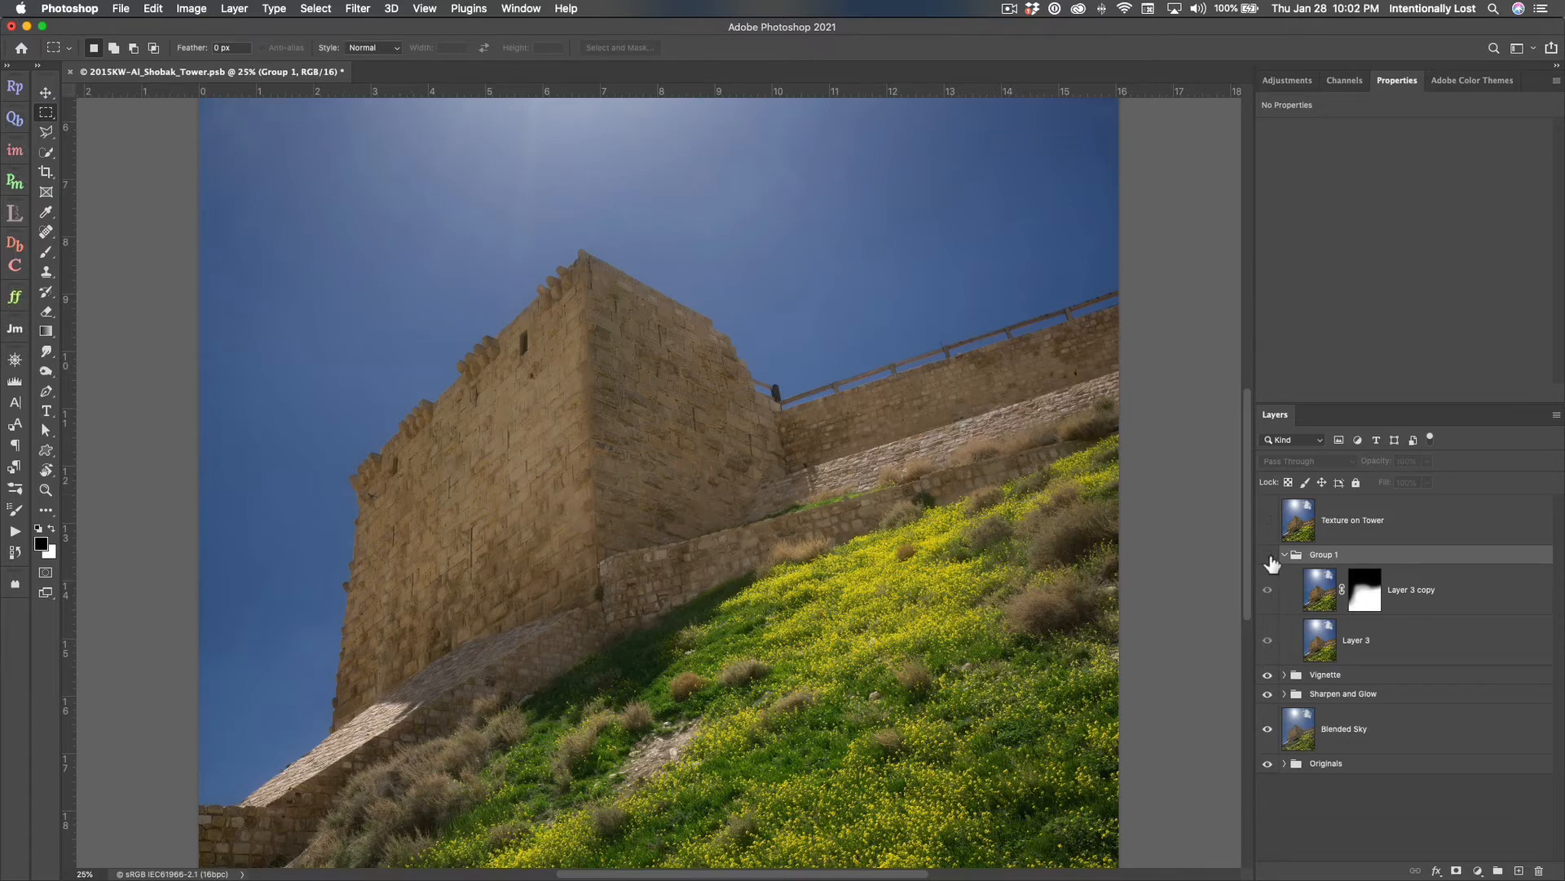
pyautogui.click(1269, 556)
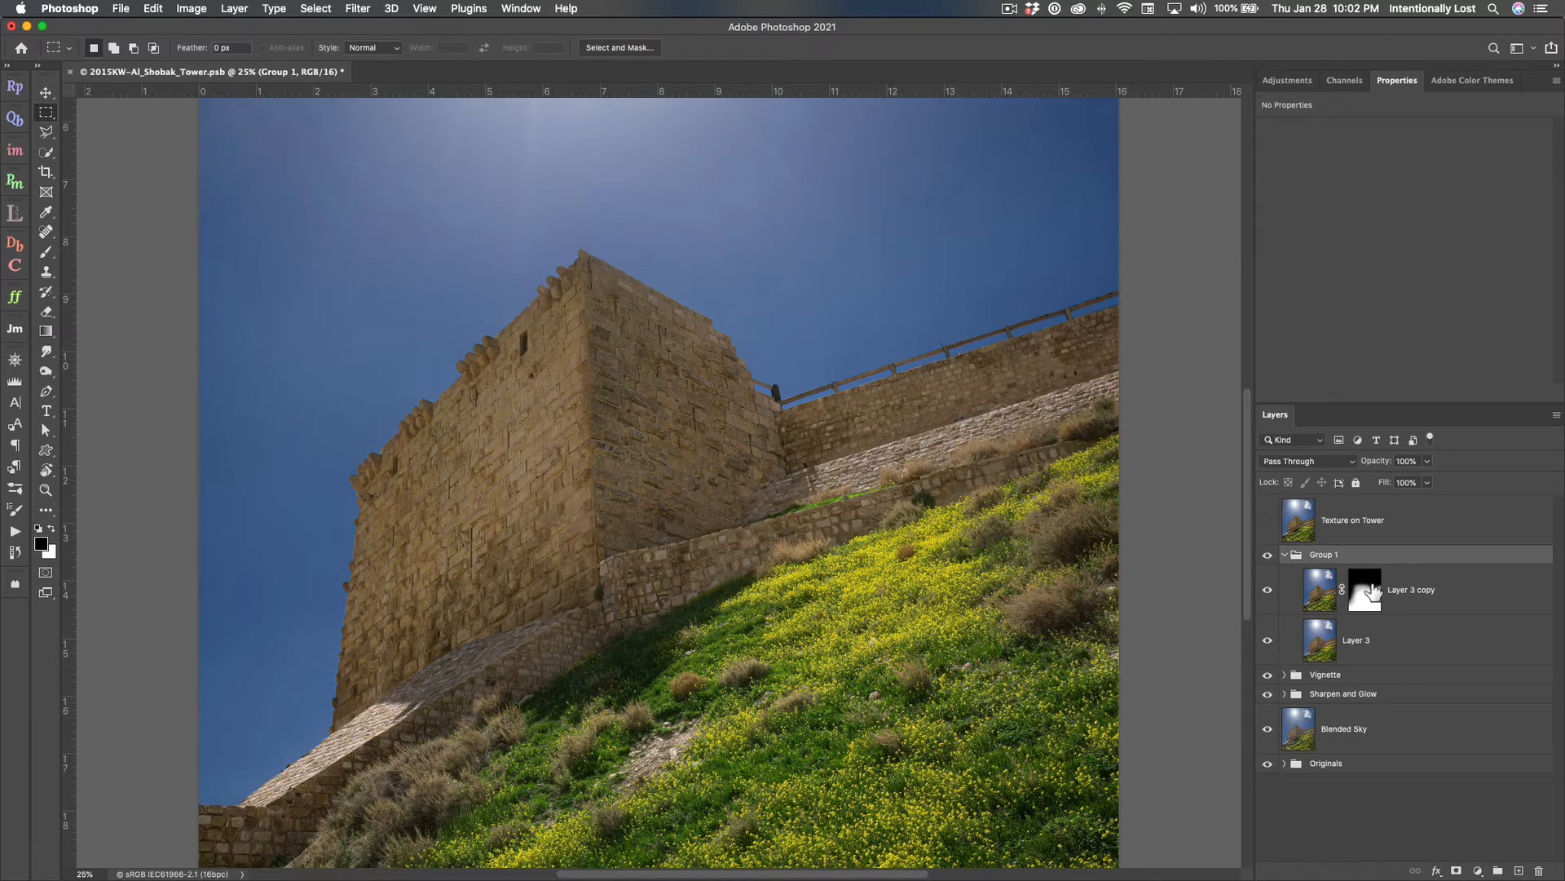
pyautogui.moveTo(1374, 592); pyautogui.dragTo(1332, 657)
# Hide Group 1, Vignette and Sharpen and Glow, leave the Texture on Tower layer visible and selected, and collapse Group 1.
pyautogui.press('super+minus')
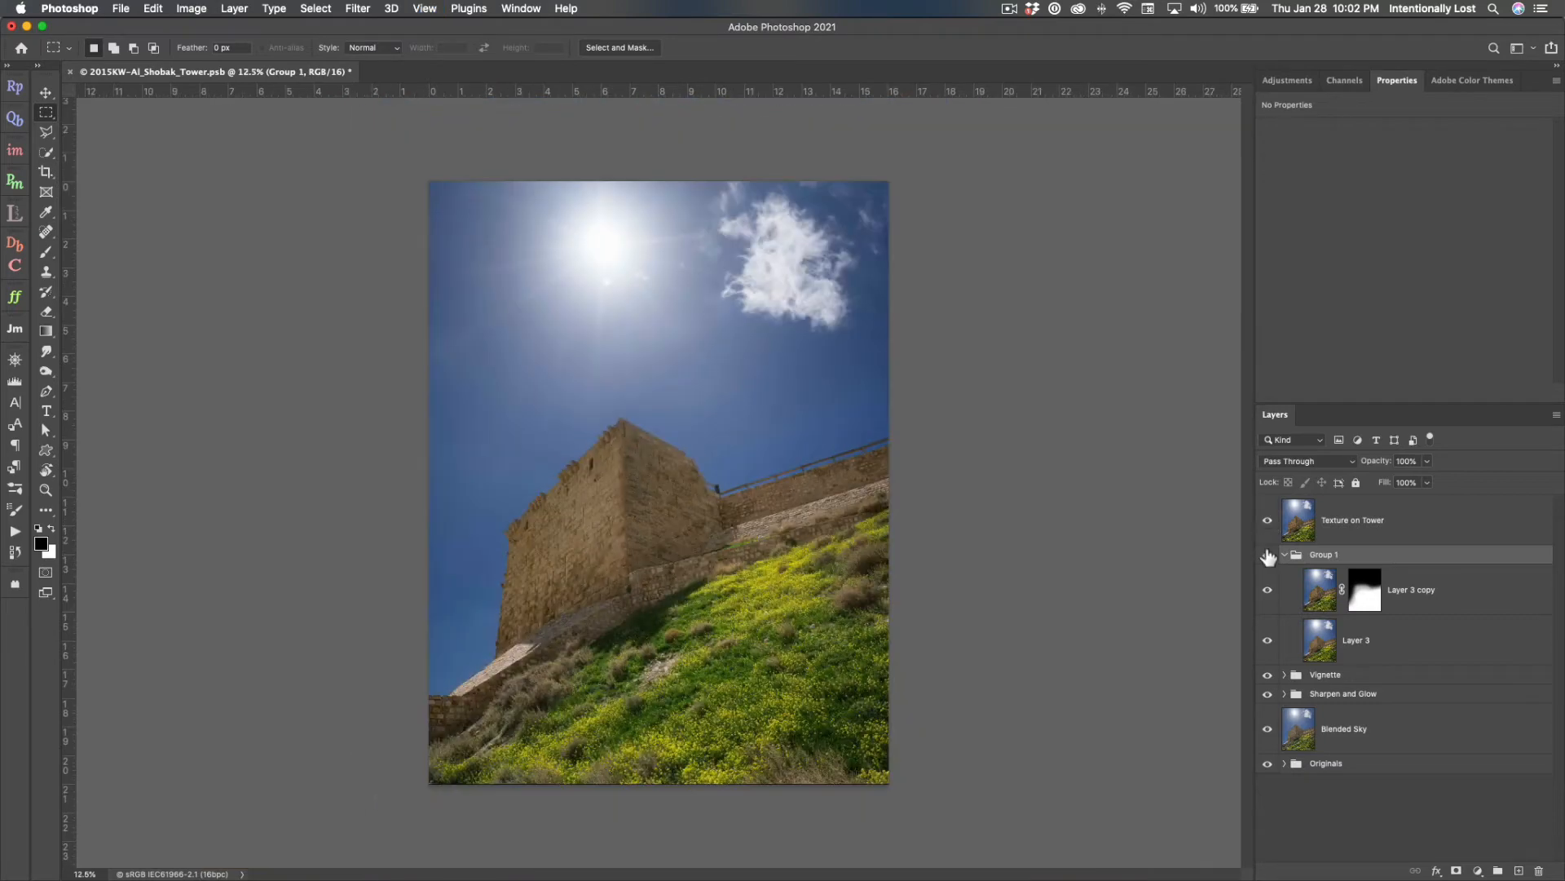
pyautogui.click(1267, 694)
pyautogui.moveTo(1270, 676); pyautogui.dragTo(1292, 555)
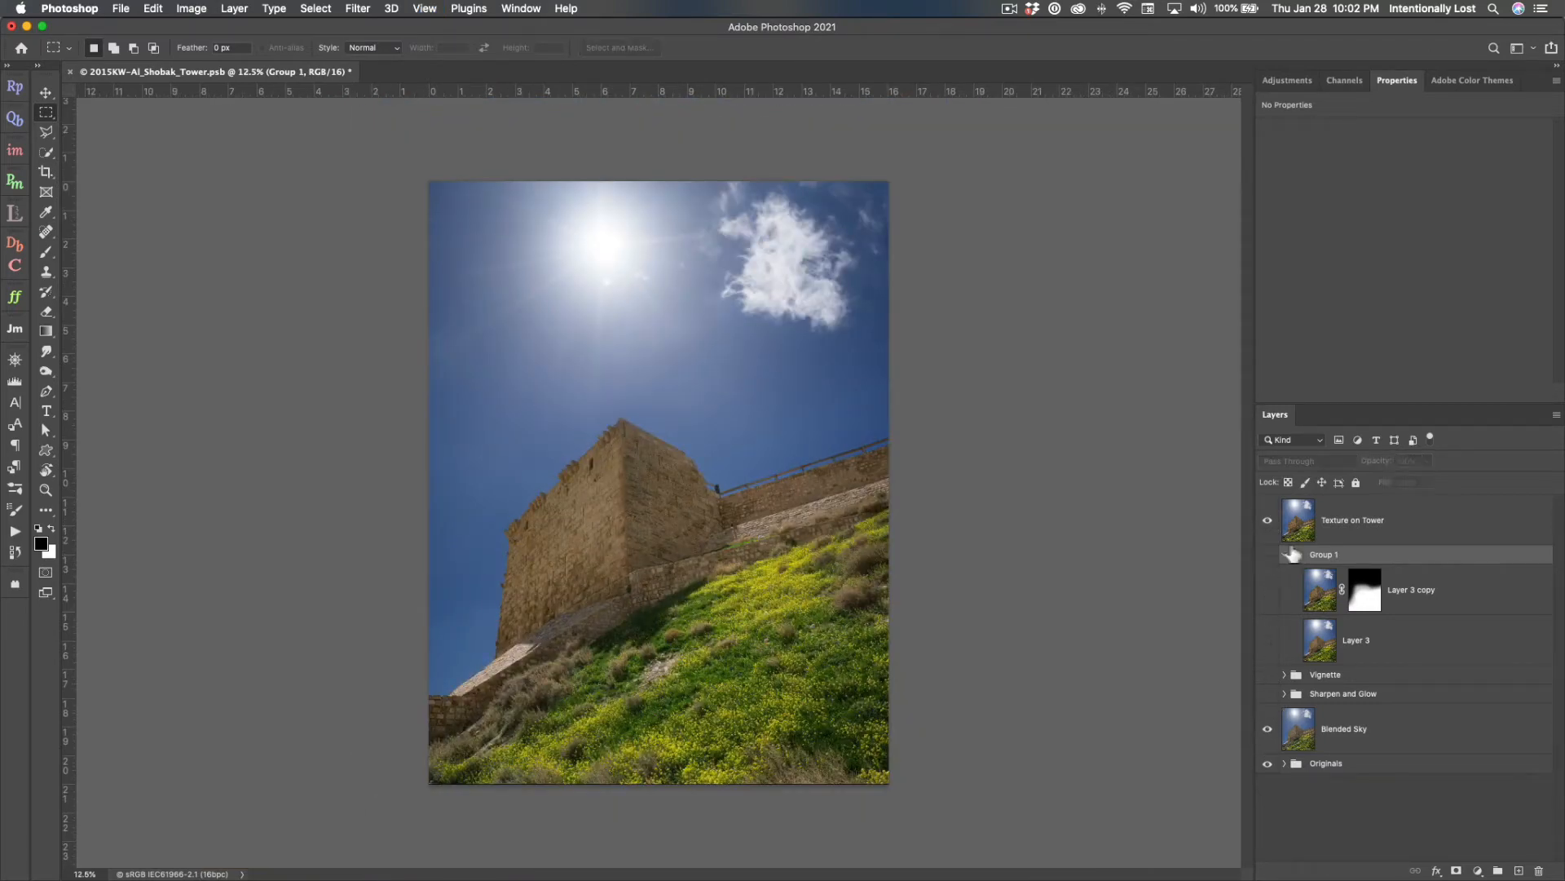
pyautogui.hotkey('alt', ']')
pyautogui.click(1285, 556)
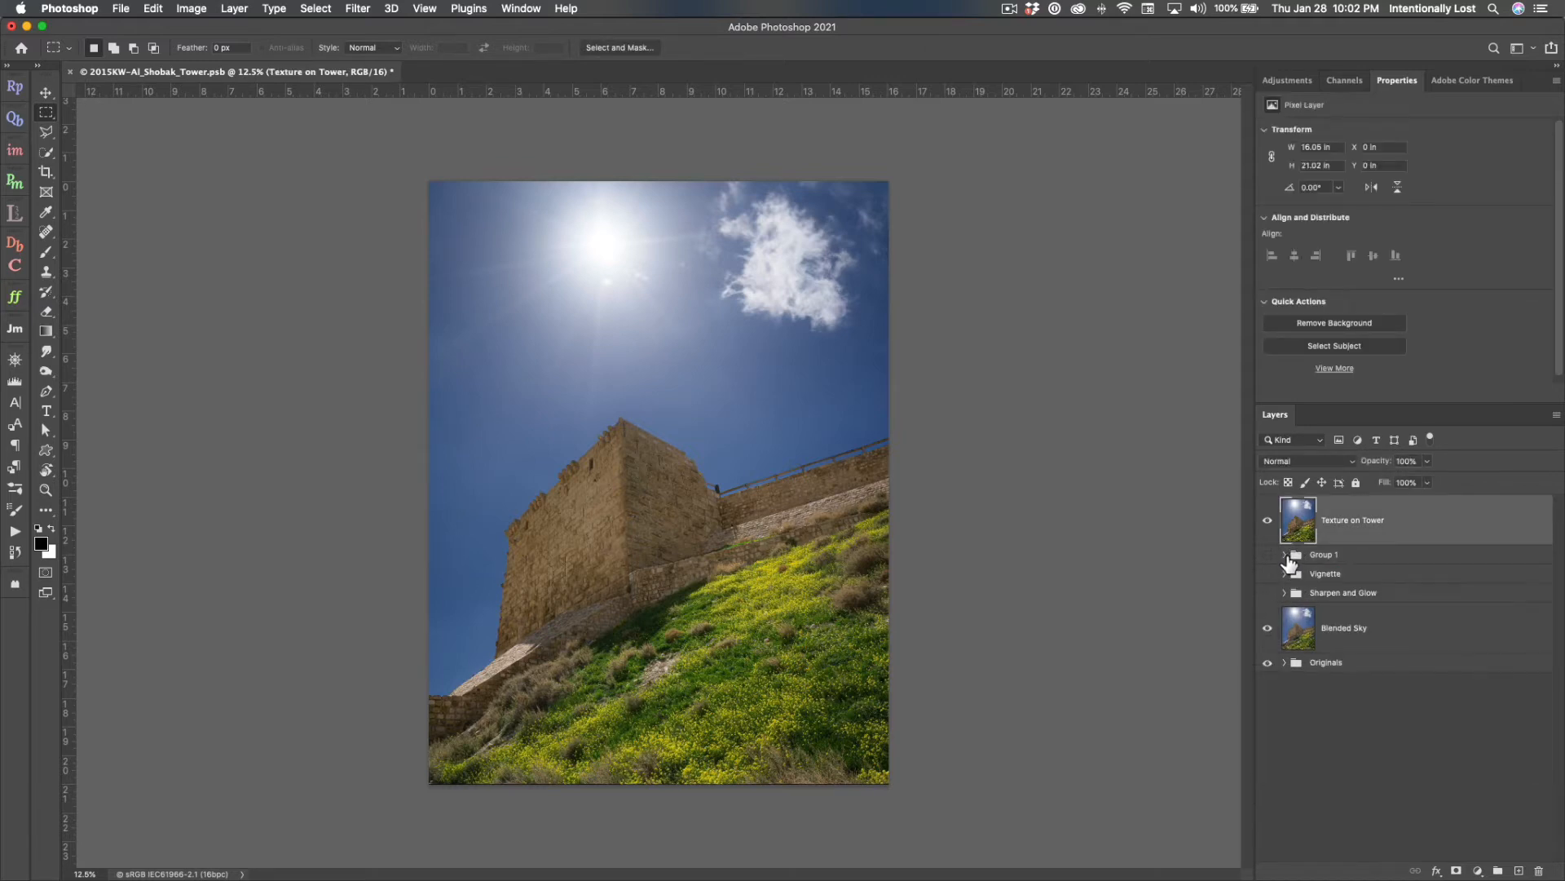
# Compare the whole image before and after by hiding and showing the Texture on Tower layer.
pyautogui.click(1269, 522)
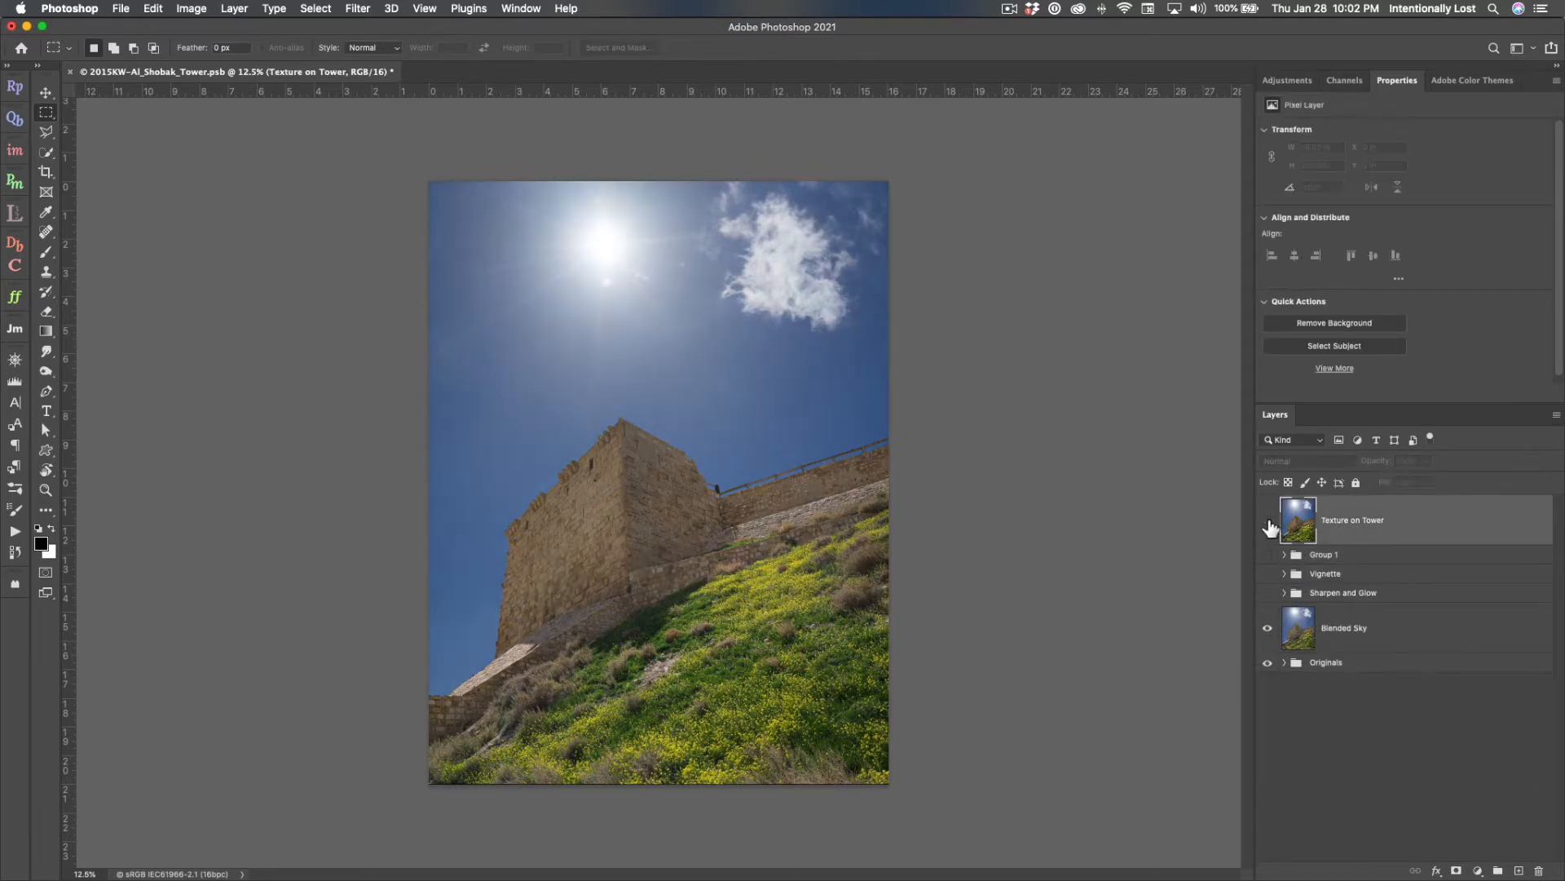
pyautogui.click(1268, 523)
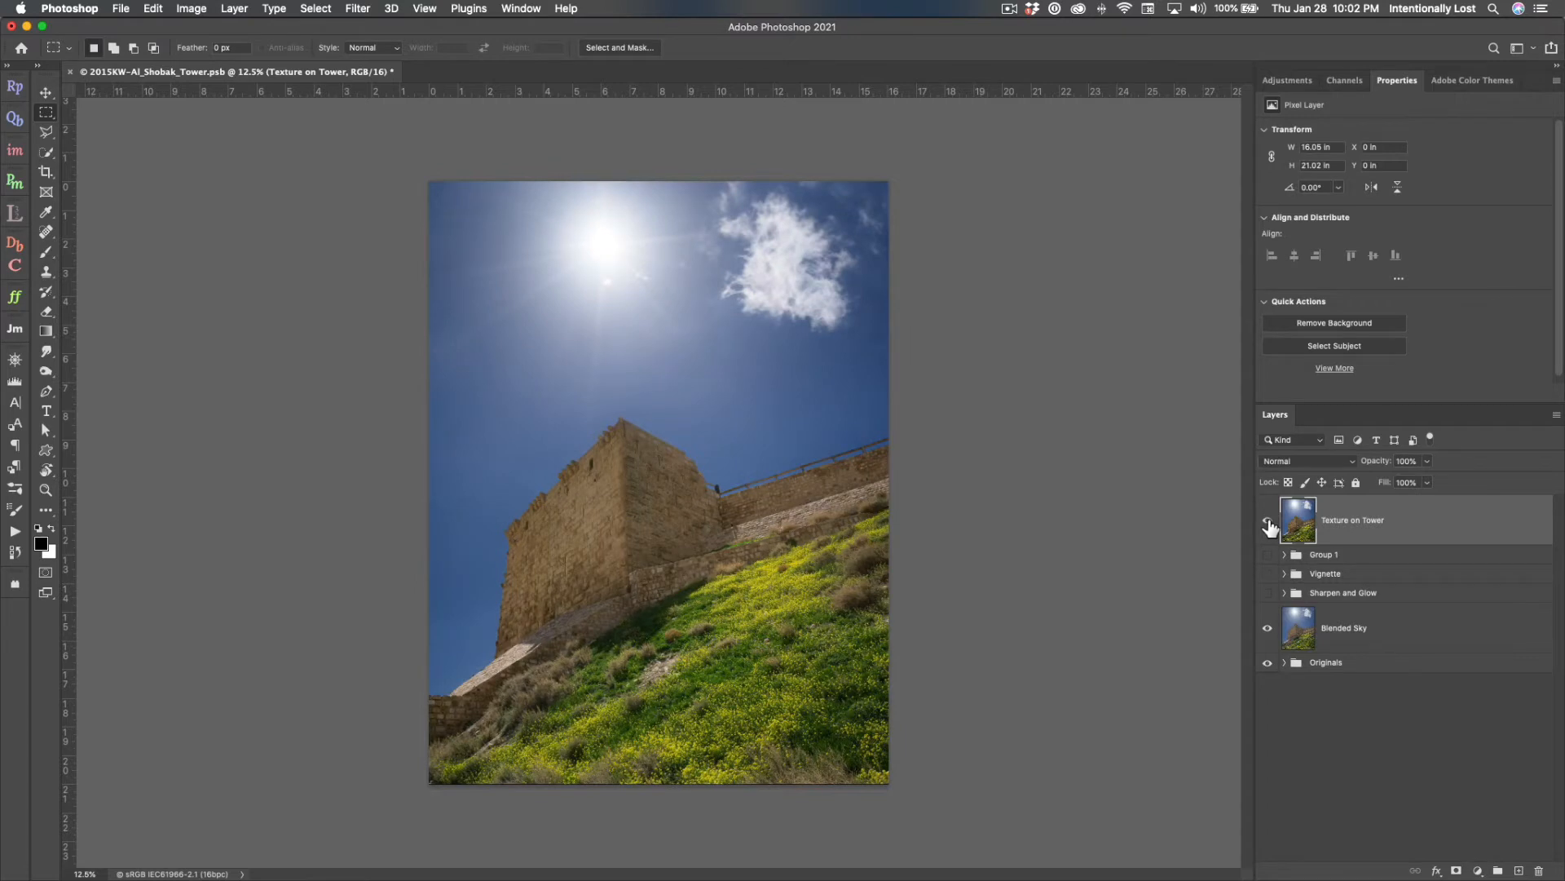
pyautogui.click(1268, 523)
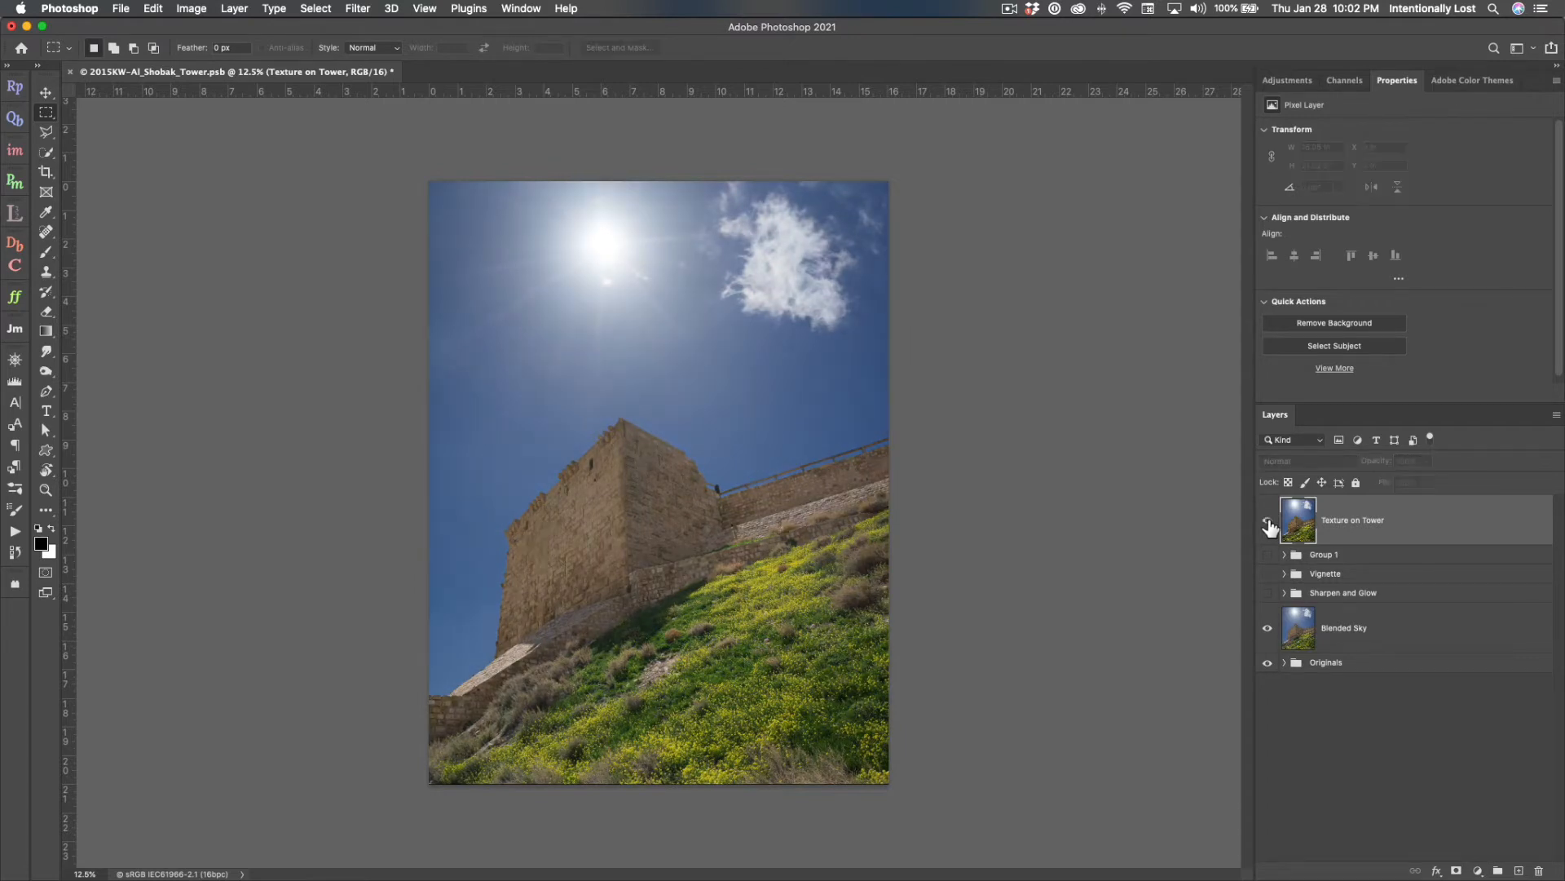
pyautogui.click(1269, 523)
pyautogui.click(1269, 524)
pyautogui.click(1269, 520)
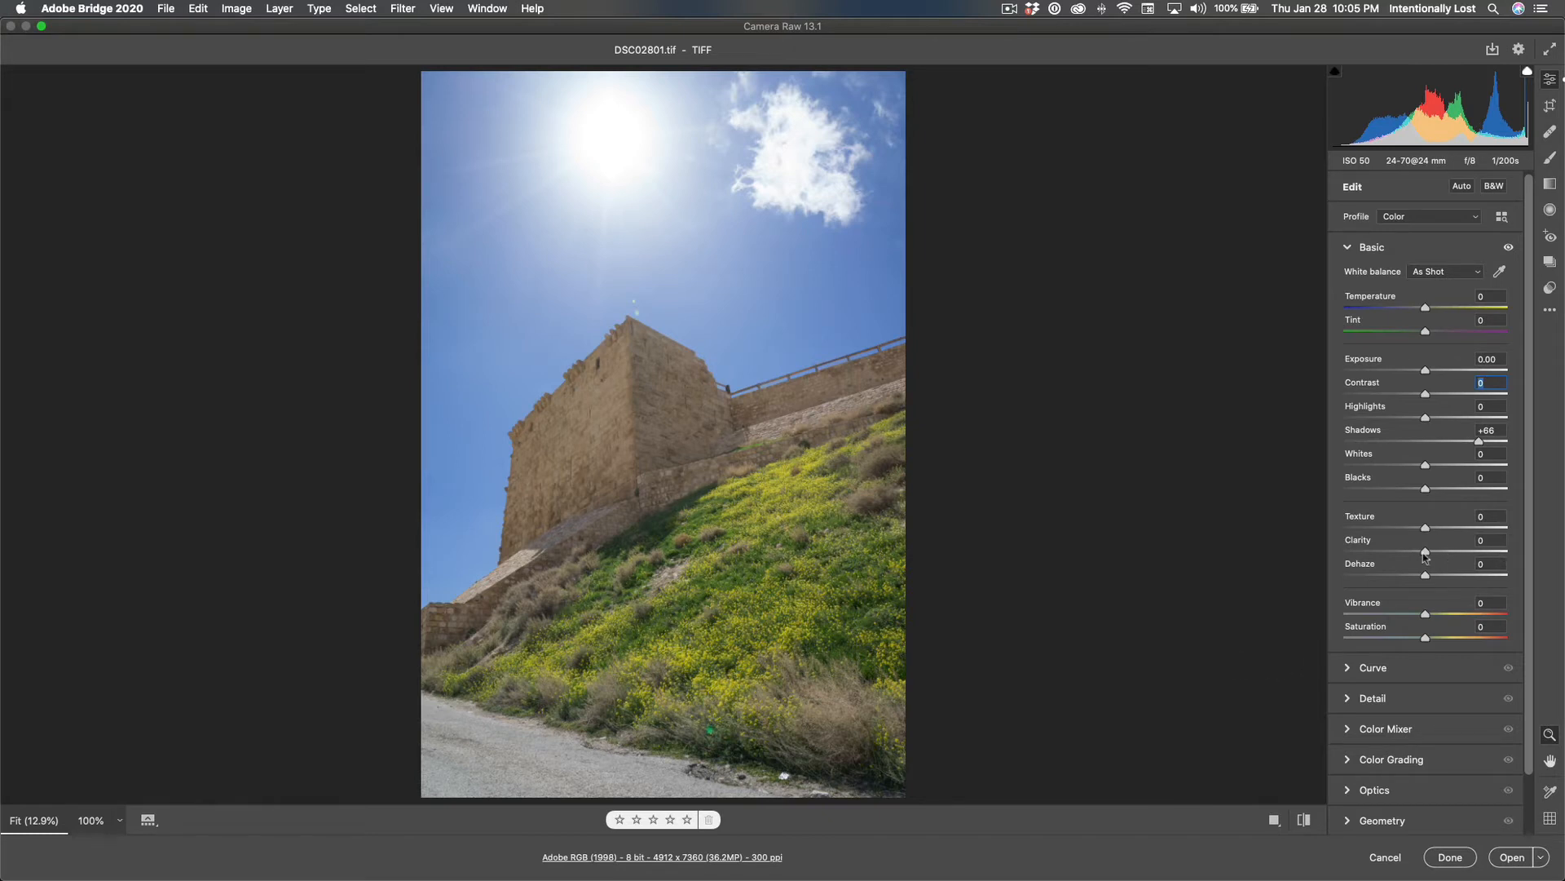
# In Camera Raw, set DSC02801.tif's Texture to +22, Clarity to +59 and Dehaze to +28.
pyautogui.moveTo(1426, 555); pyautogui.dragTo(1446, 530)
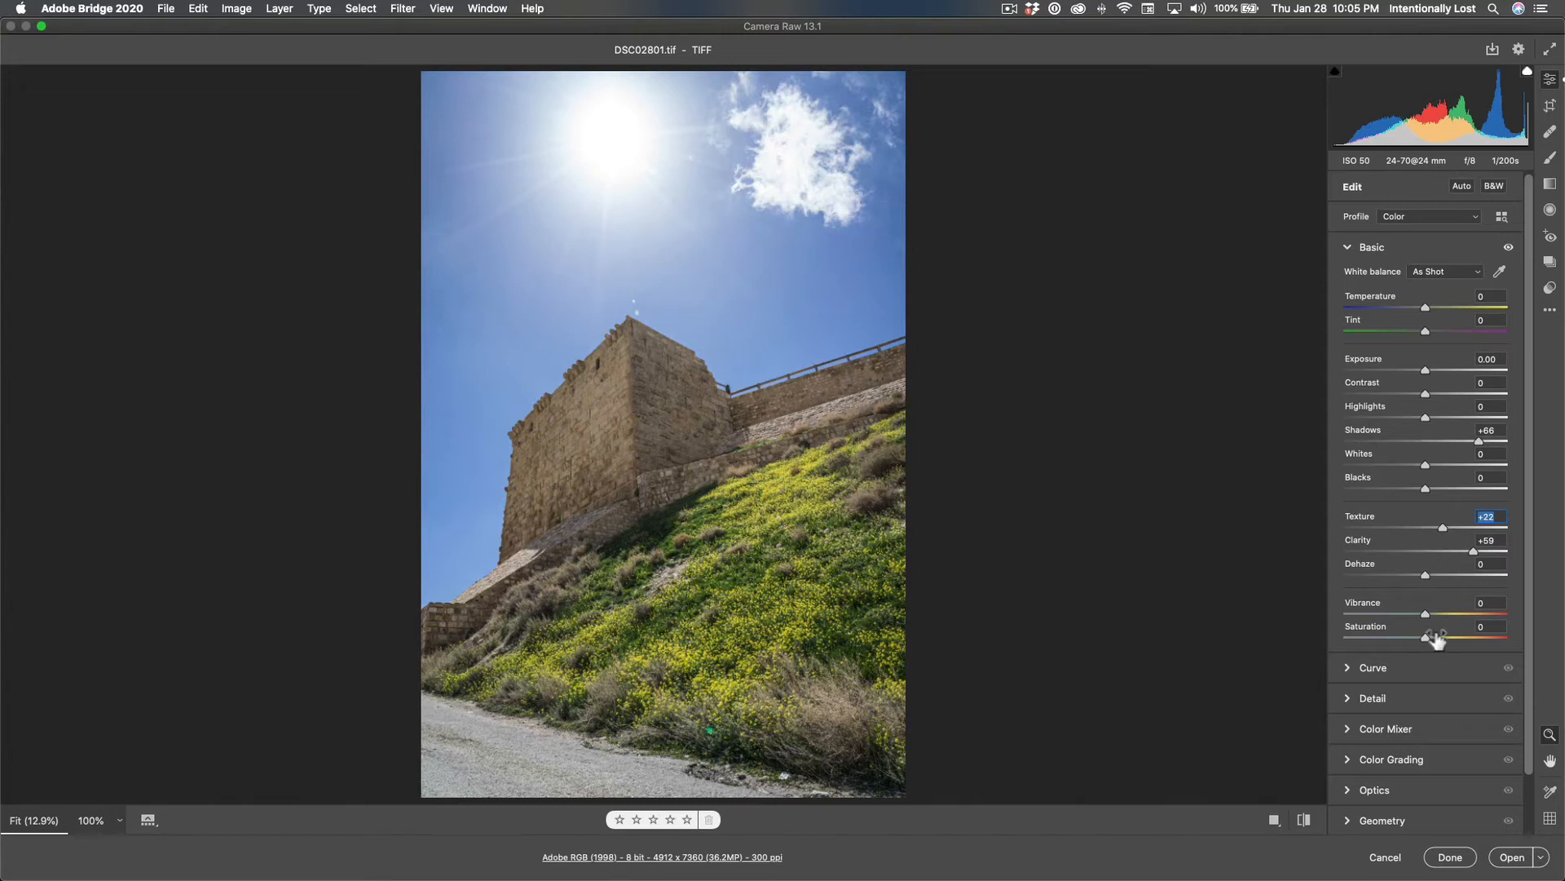
pyautogui.moveTo(1425, 576); pyautogui.dragTo(1449, 578)
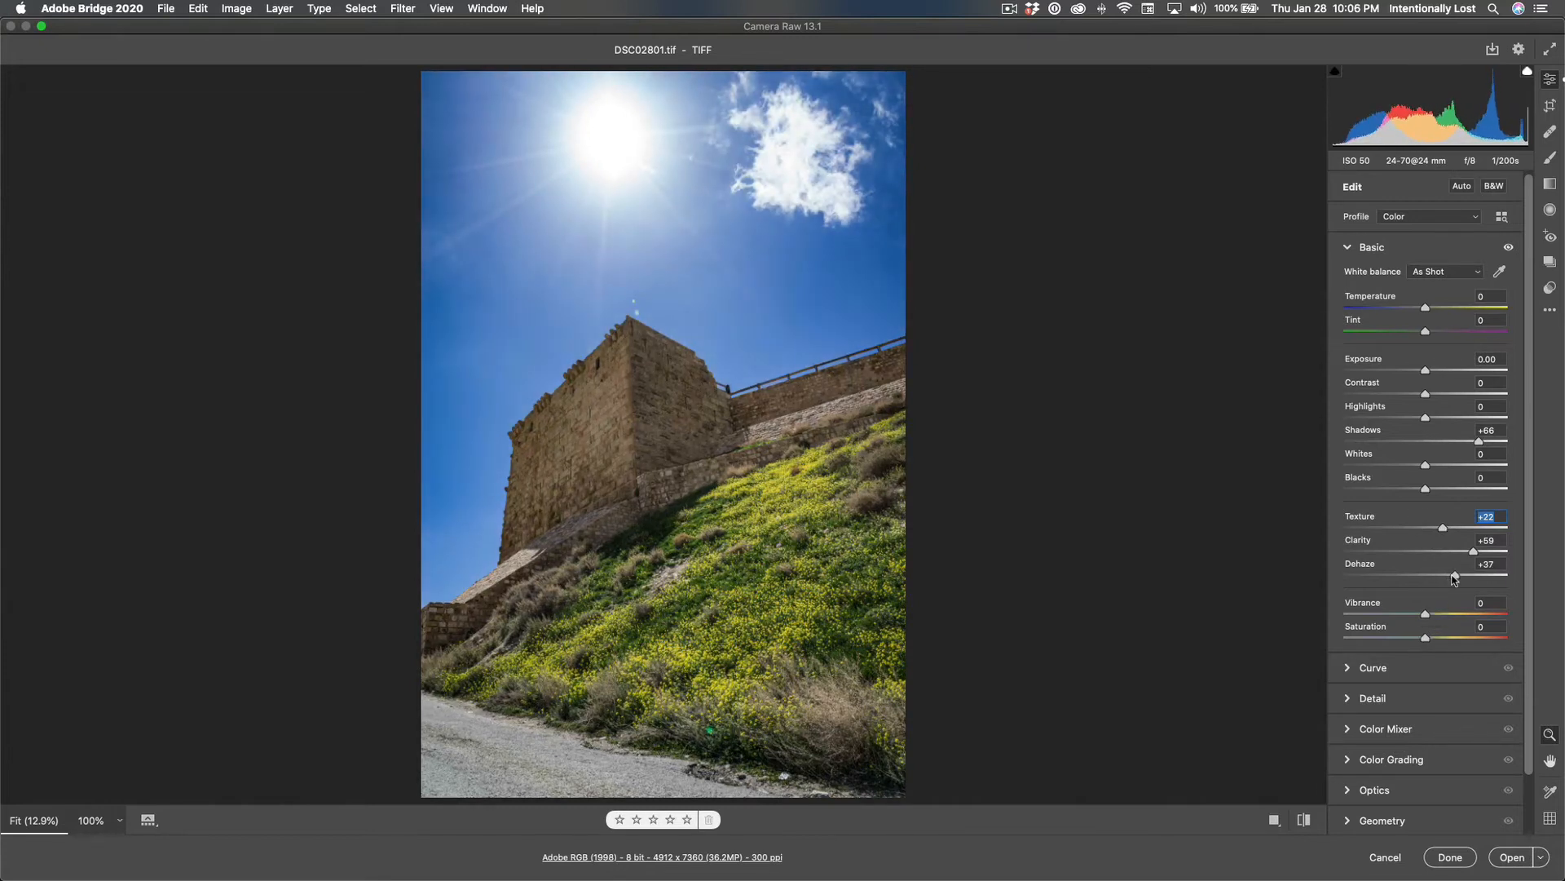
pyautogui.moveTo(1448, 580); pyautogui.dragTo(1447, 580)
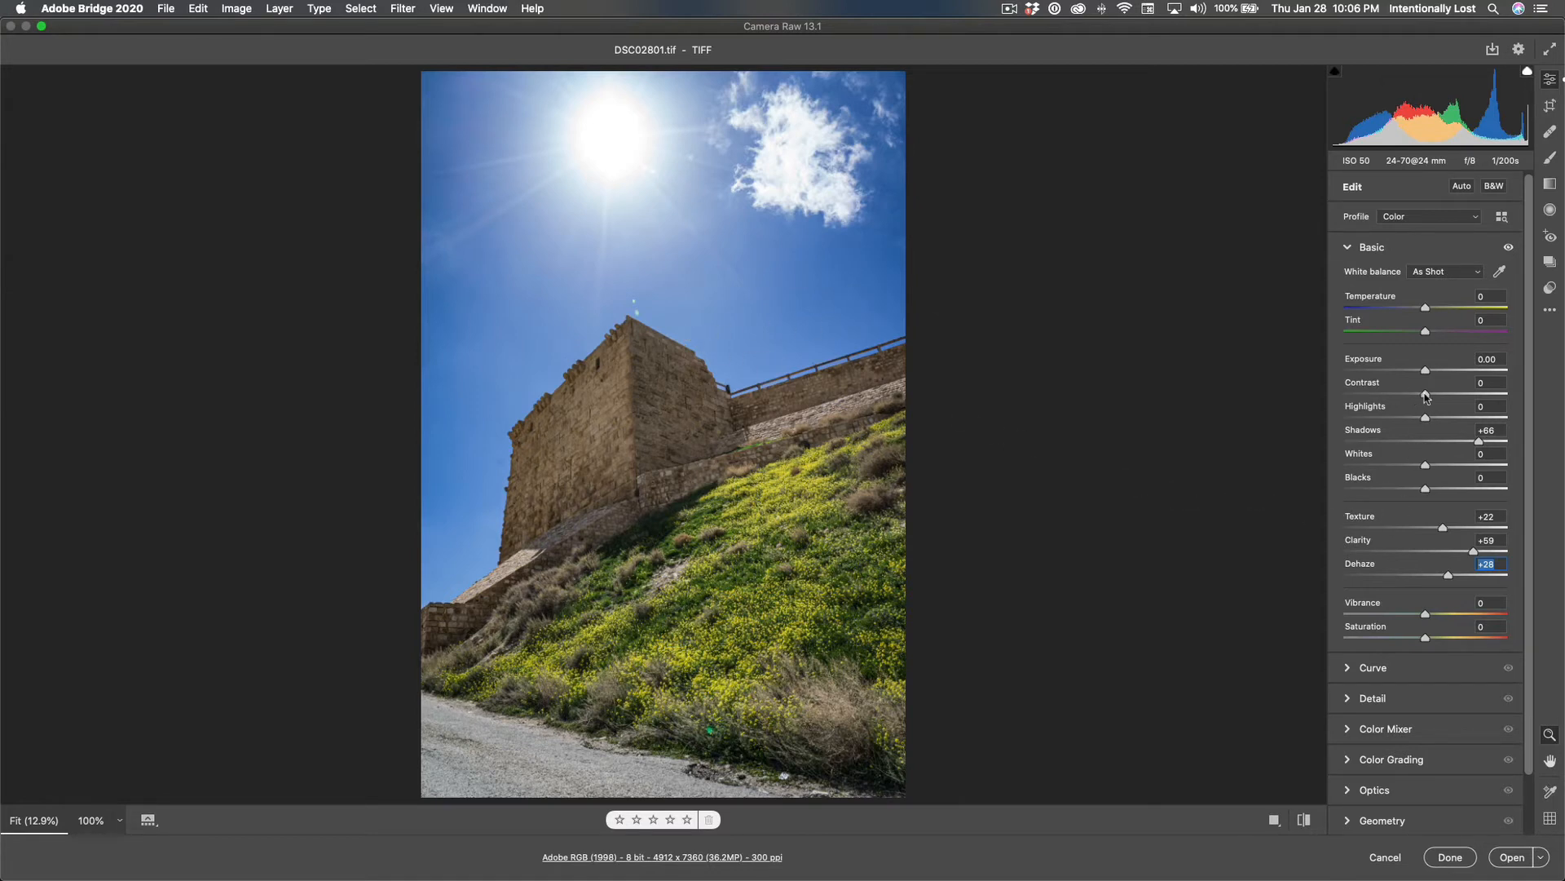
# Set Contrast to +20 and Highlights to -55, and lower Shadows slightly.
pyautogui.moveTo(1425, 397); pyautogui.dragTo(1442, 399)
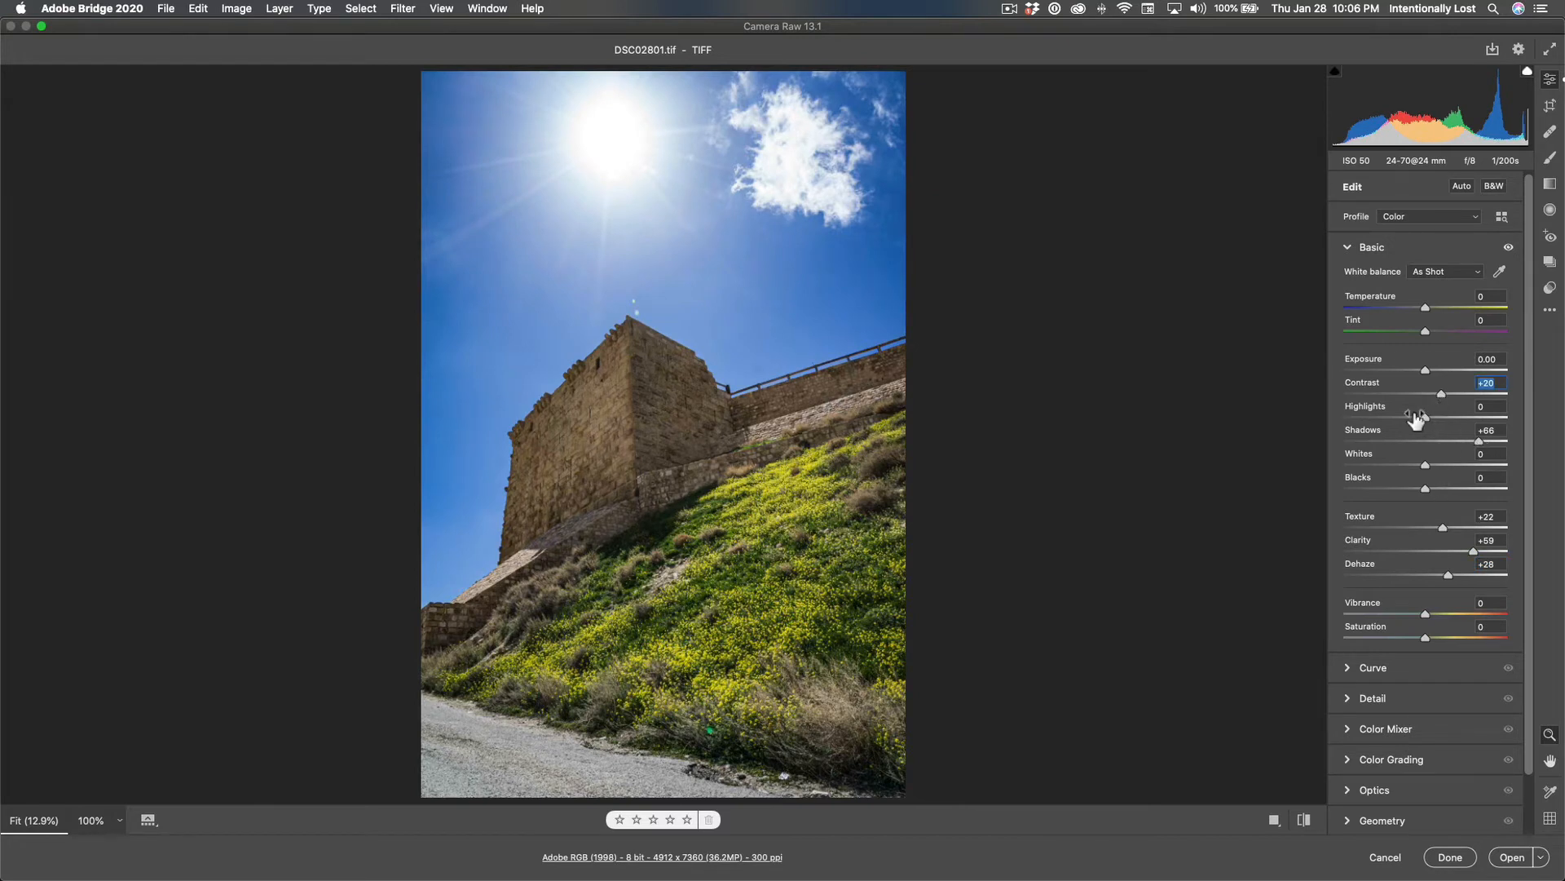
pyautogui.moveTo(1425, 417); pyautogui.dragTo(1380, 419)
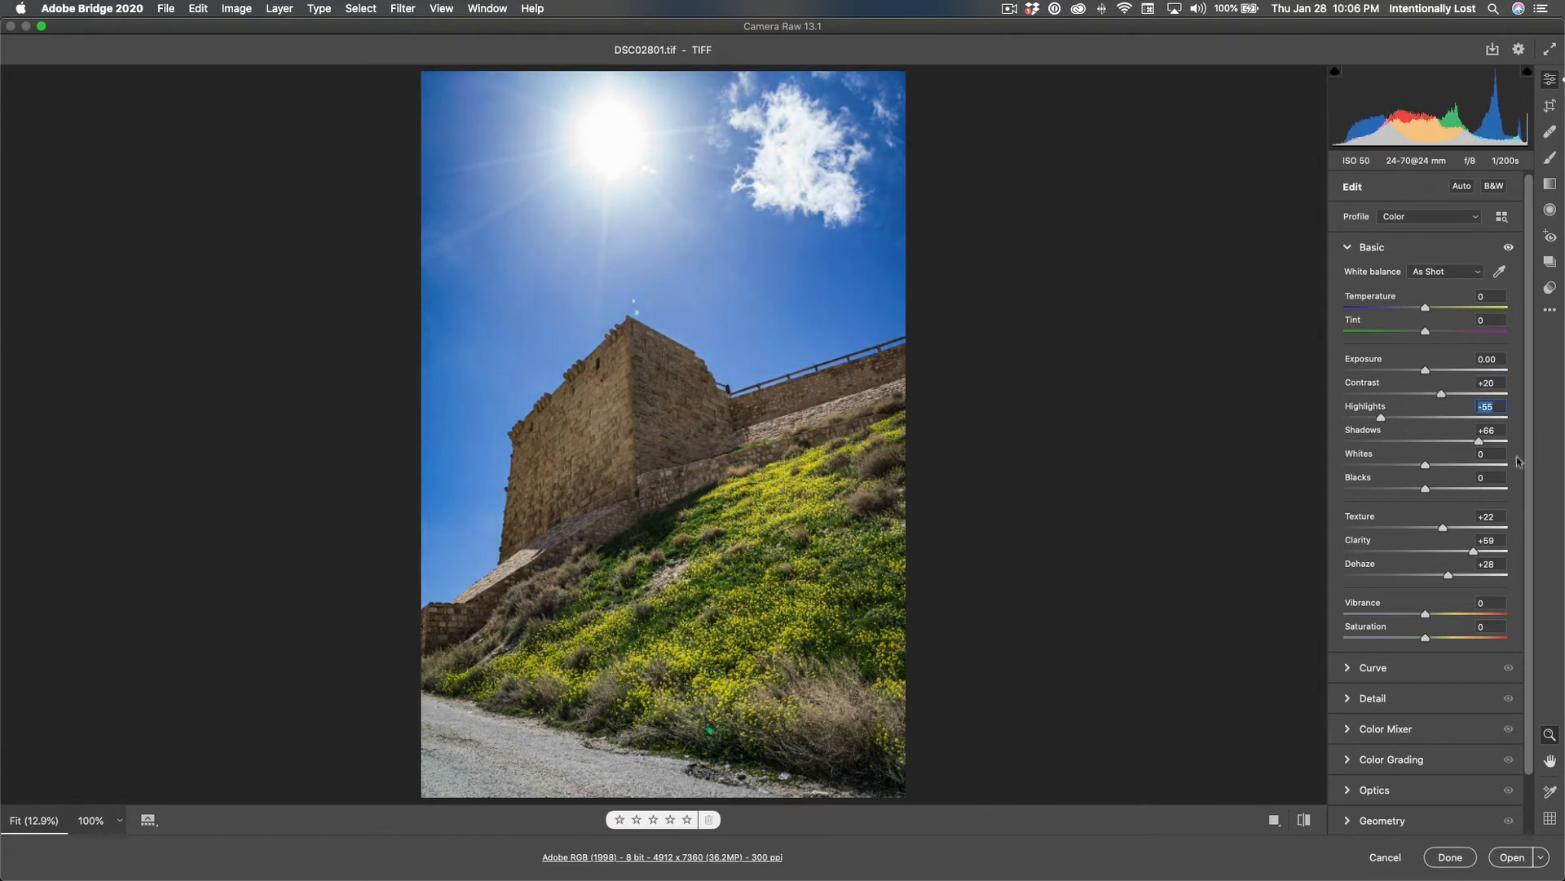
pyautogui.moveTo(1480, 443)
pyautogui.mouseDown()
pyautogui.moveTo(1442, 443)
pyautogui.moveTo(1504, 447)
pyautogui.moveTo(1477, 443)
pyautogui.mouseUp()
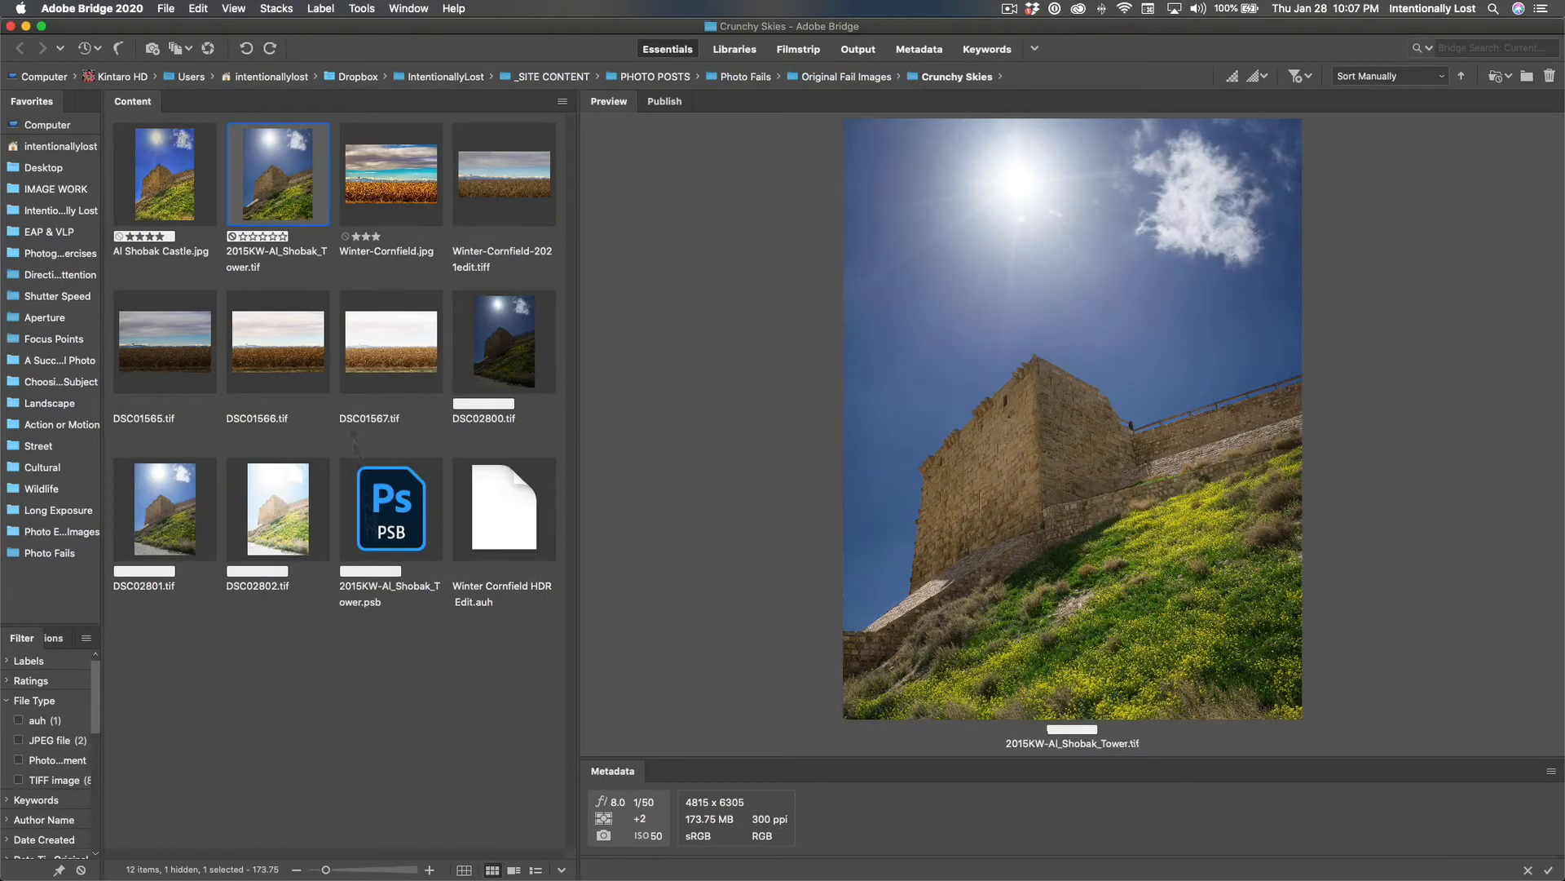
# In Adobe Bridge, view Winter-Cornfield.jpg as a full-screen preview.
pyautogui.click(365, 648)
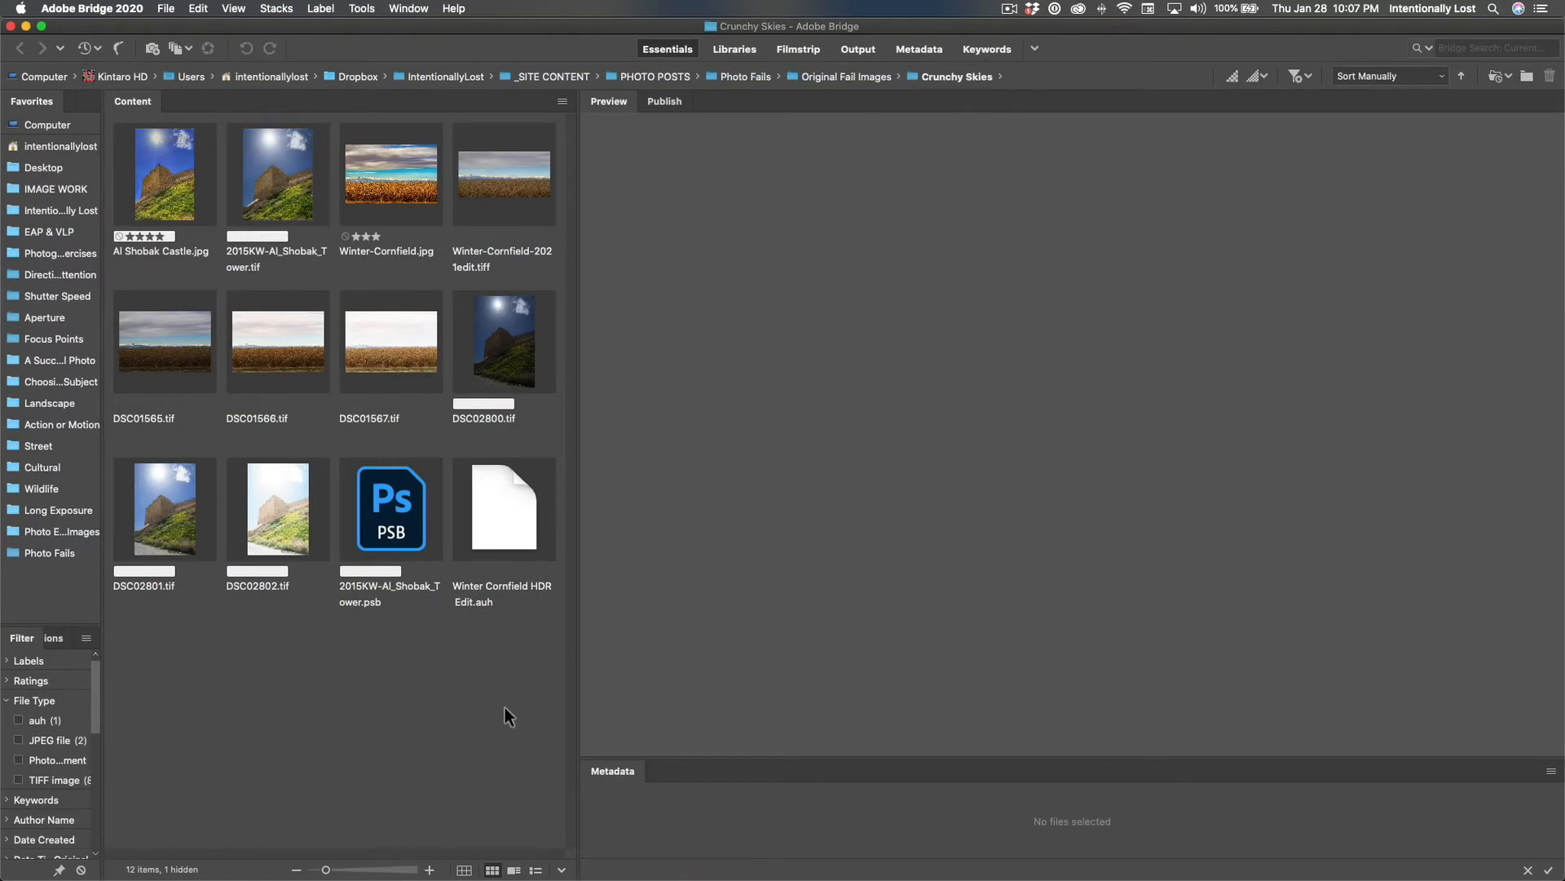
pyautogui.click(381, 201)
pyautogui.press('space')
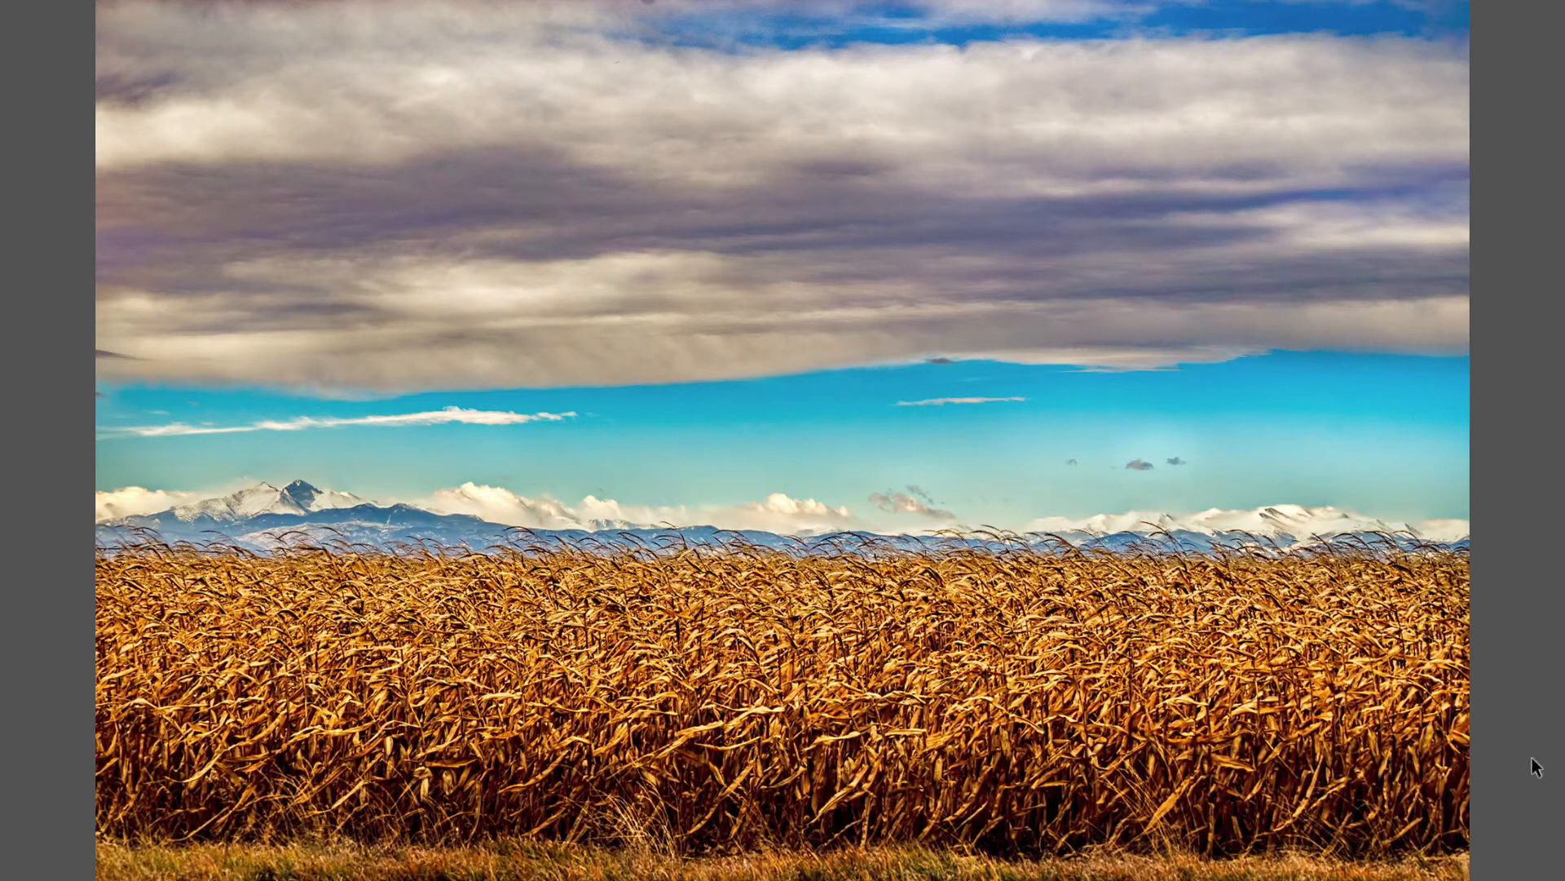